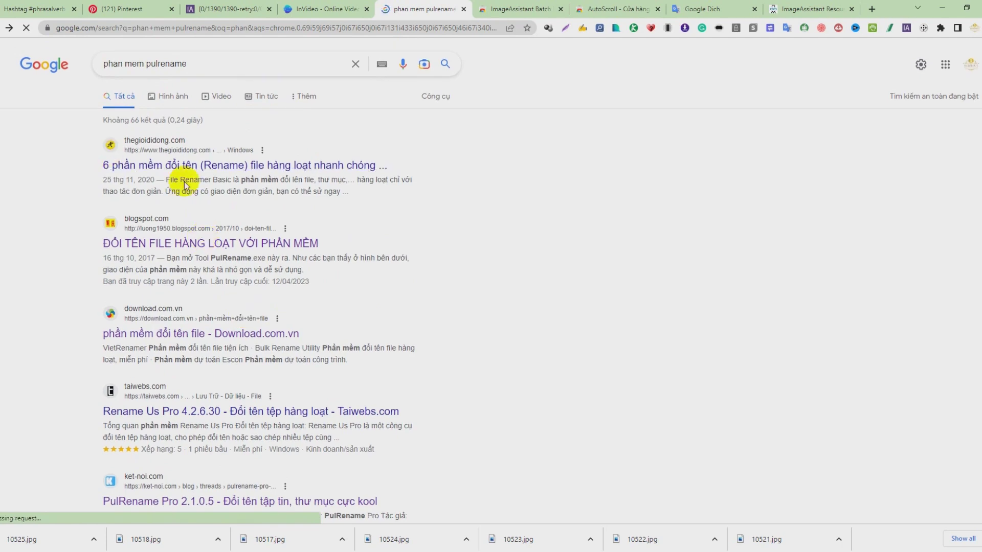
Look through the search results for PulRename and open the blogspot article on batch renaming files
{"action": "scroll", "coordinate": [174, 324], "scroll_direction": "down", "scroll_amount": 2}
{"action": "scroll", "coordinate": [197, 329], "scroll_direction": "down", "scroll_amount": 4}
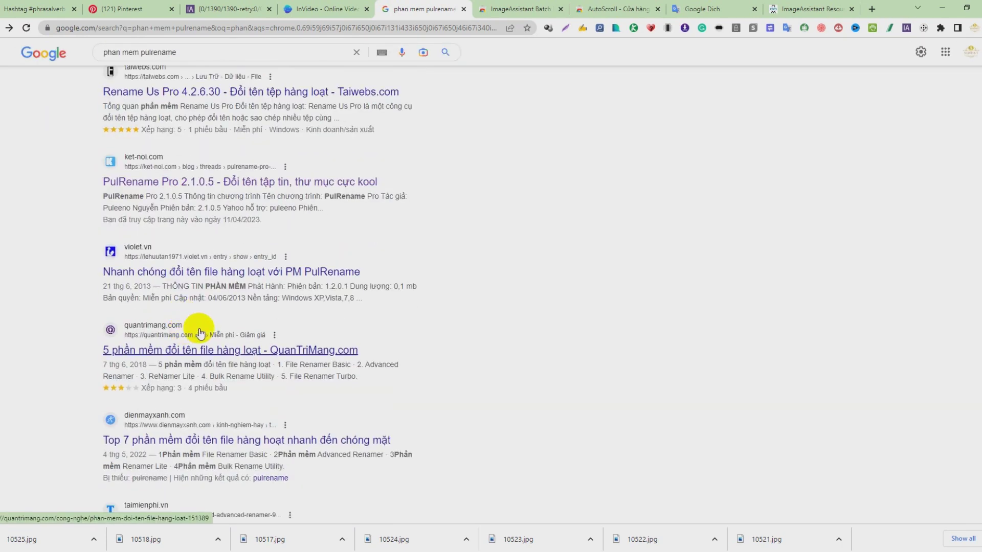
{"action": "scroll", "coordinate": [409, 271], "scroll_direction": "up", "scroll_amount": 4}
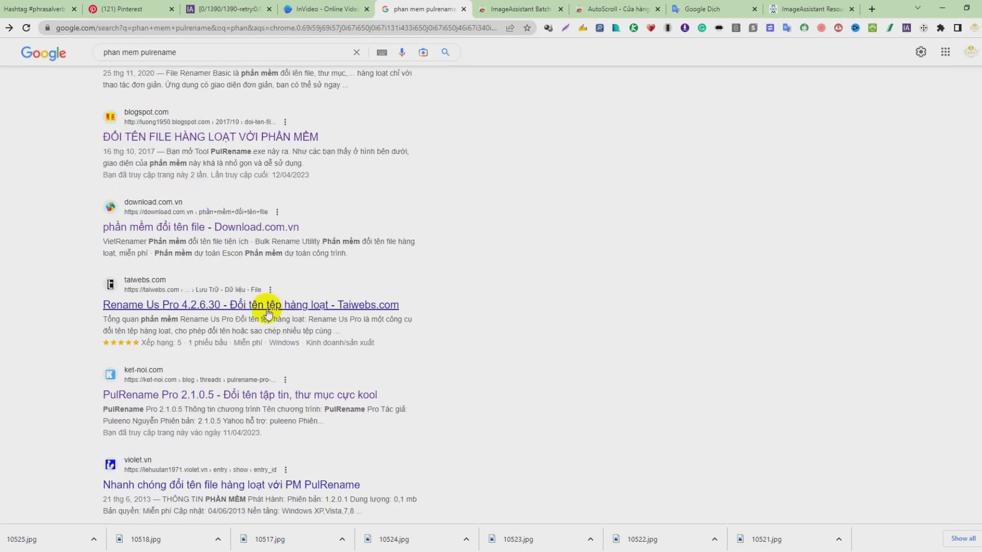
{"action": "scroll", "coordinate": [251, 309], "scroll_direction": "up", "scroll_amount": 2}
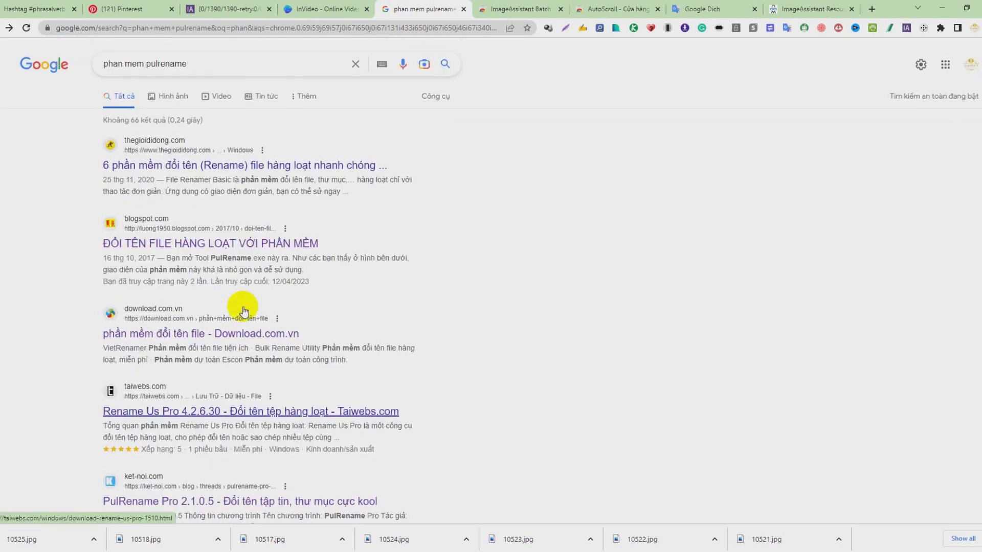
{"action": "left_click", "coordinate": [209, 245]}
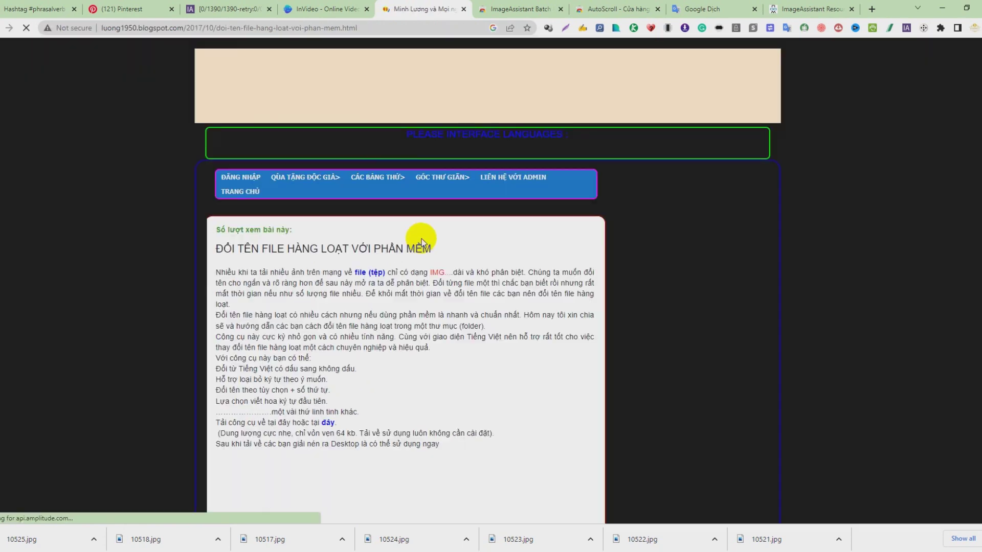
Read through the blog article's instructions for batch renaming files with PulRename Pro, including the download section and example folder
{"action": "scroll", "coordinate": [423, 239], "scroll_direction": "down", "scroll_amount": 1}
{"action": "scroll", "coordinate": [420, 240], "scroll_direction": "down", "scroll_amount": 12}
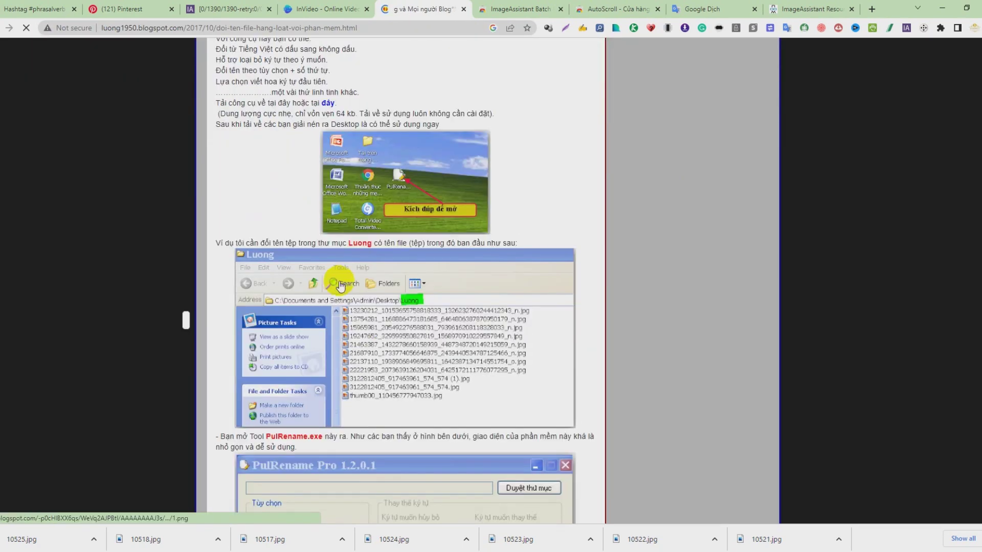
{"action": "scroll", "coordinate": [399, 306], "scroll_direction": "down", "scroll_amount": 10}
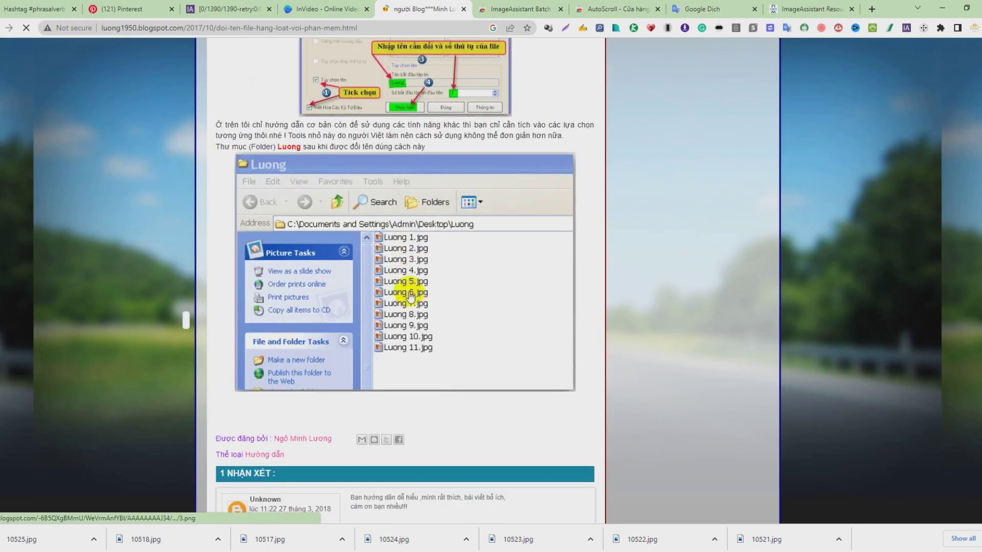
{"action": "scroll", "coordinate": [428, 326], "scroll_direction": "up", "scroll_amount": 7}
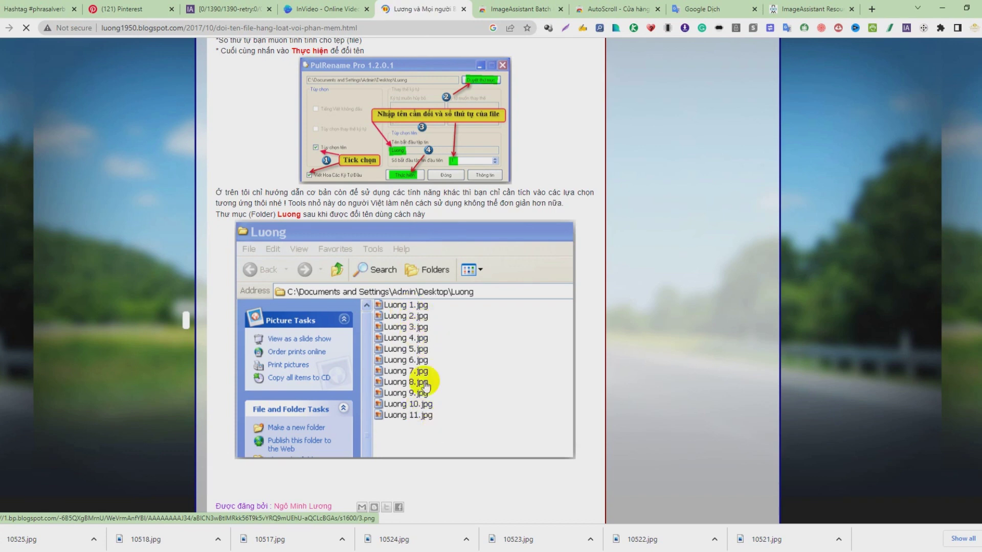
{"action": "scroll", "coordinate": [432, 327], "scroll_direction": "down", "scroll_amount": 7}
{"action": "scroll", "coordinate": [434, 319], "scroll_direction": "up", "scroll_amount": 7}
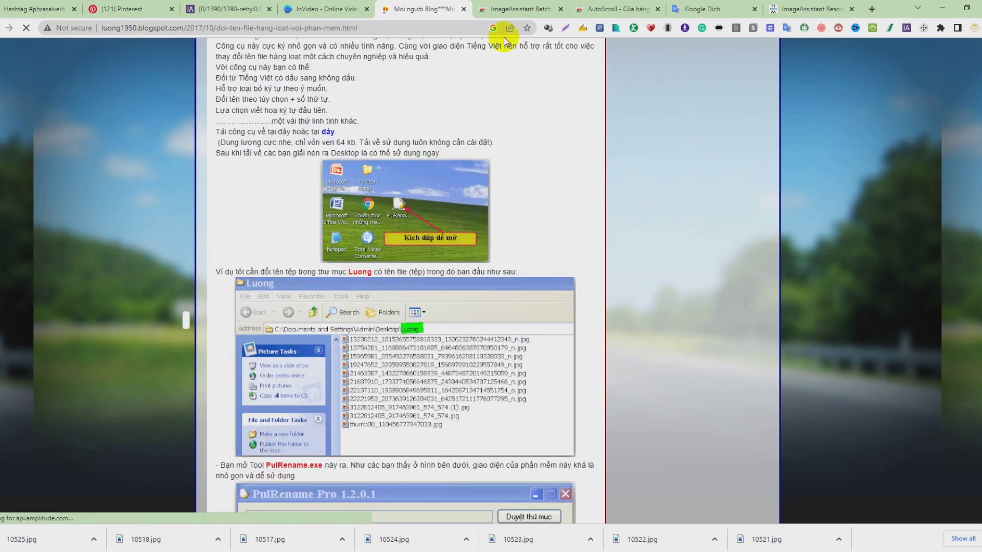
{"action": "scroll", "coordinate": [456, 235], "scroll_direction": "up", "scroll_amount": 6}
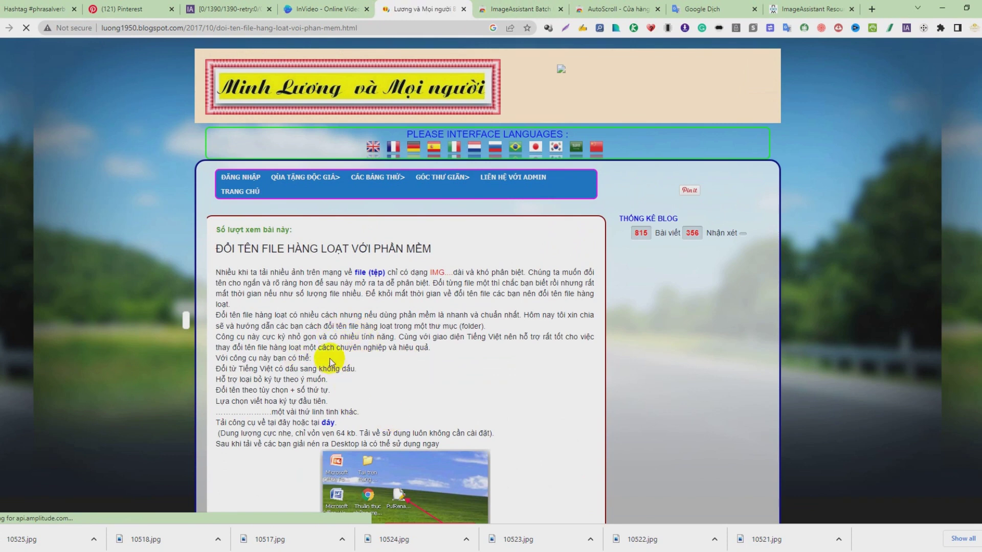
{"action": "scroll", "coordinate": [378, 297], "scroll_direction": "down", "scroll_amount": 7}
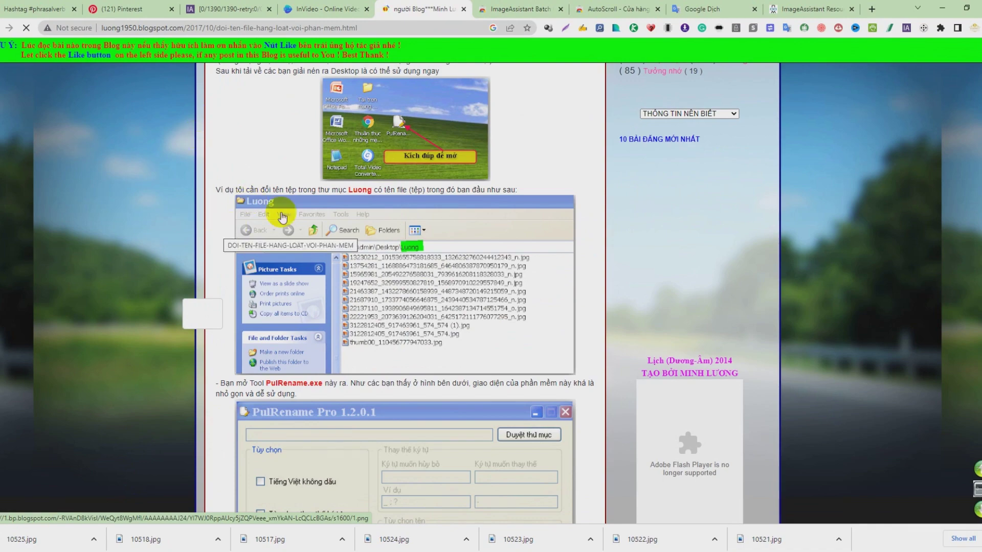
Switch to the (121)_Pinterest folder in File Explorer, compare images 10018 and 10019, and view 10019 at full size
{"action": "left_click", "coordinate": [148, 546]}
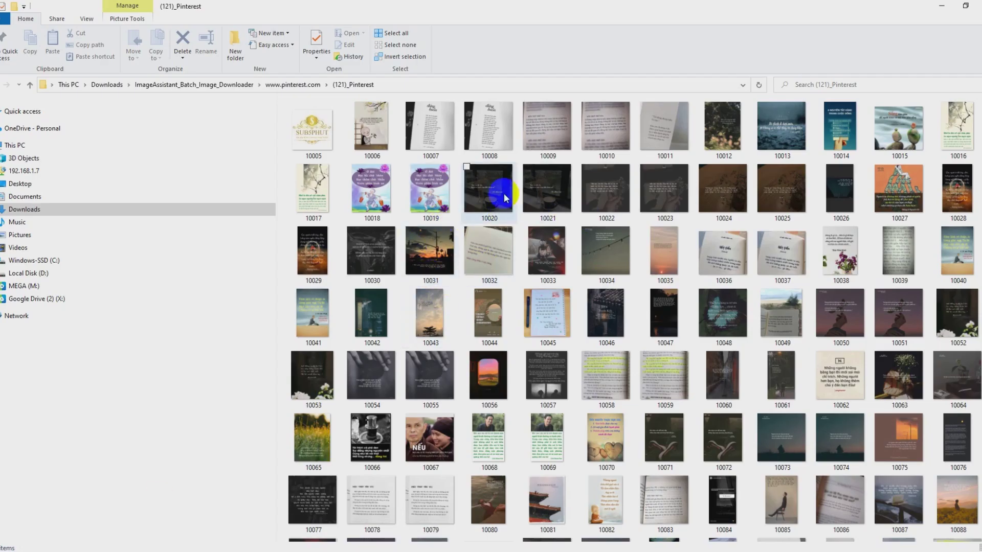
{"action": "left_click_drag", "start_coordinate": [417, 192], "coordinate": [368, 188]}
{"action": "left_click", "coordinate": [369, 189]}
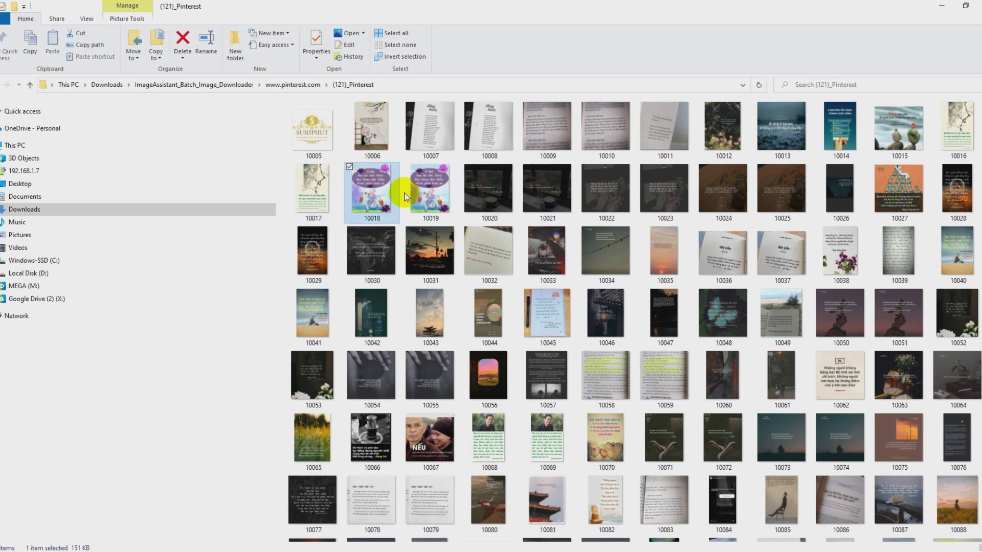
{"action": "left_click", "coordinate": [438, 197]}
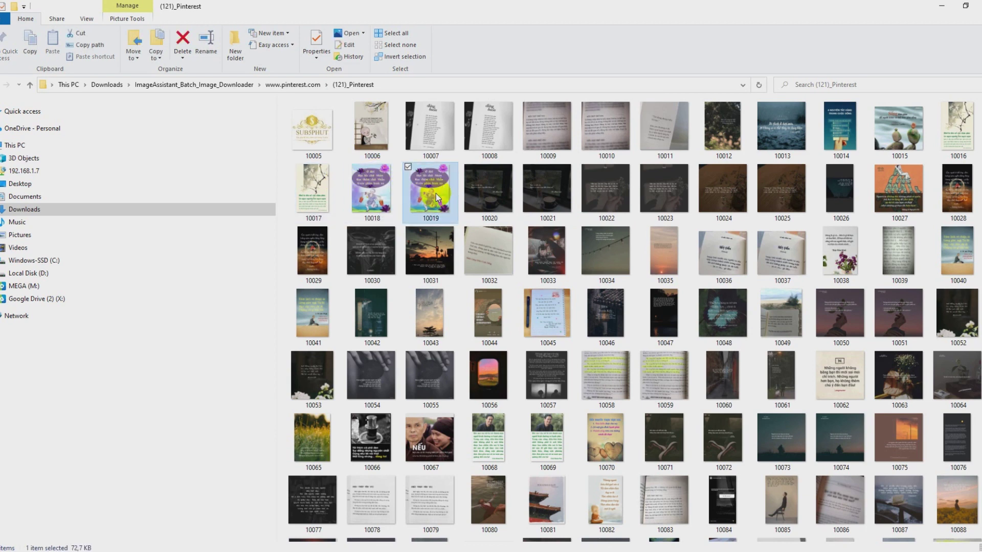
{"action": "left_click", "coordinate": [372, 185]}
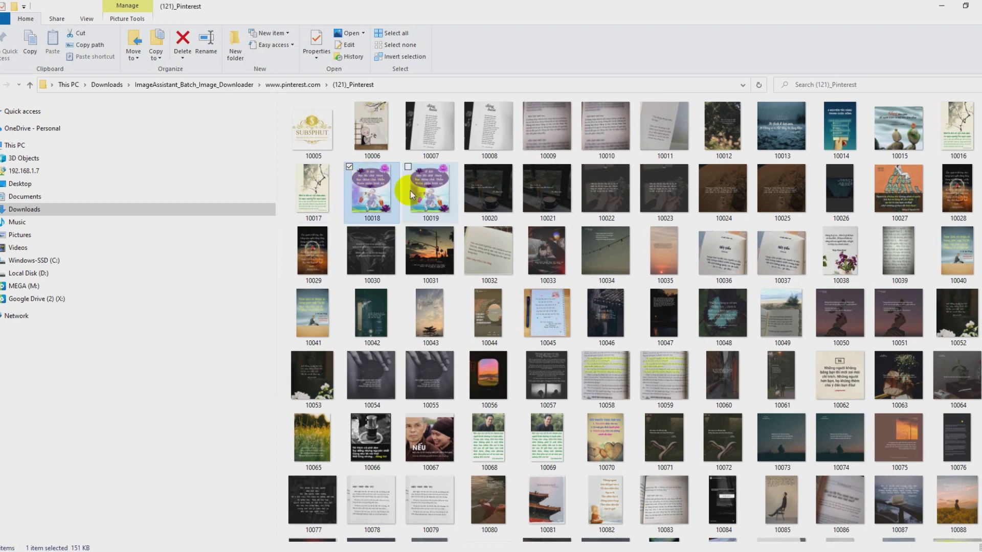
{"action": "left_click", "coordinate": [433, 194]}
{"action": "double_click", "coordinate": [425, 197]}
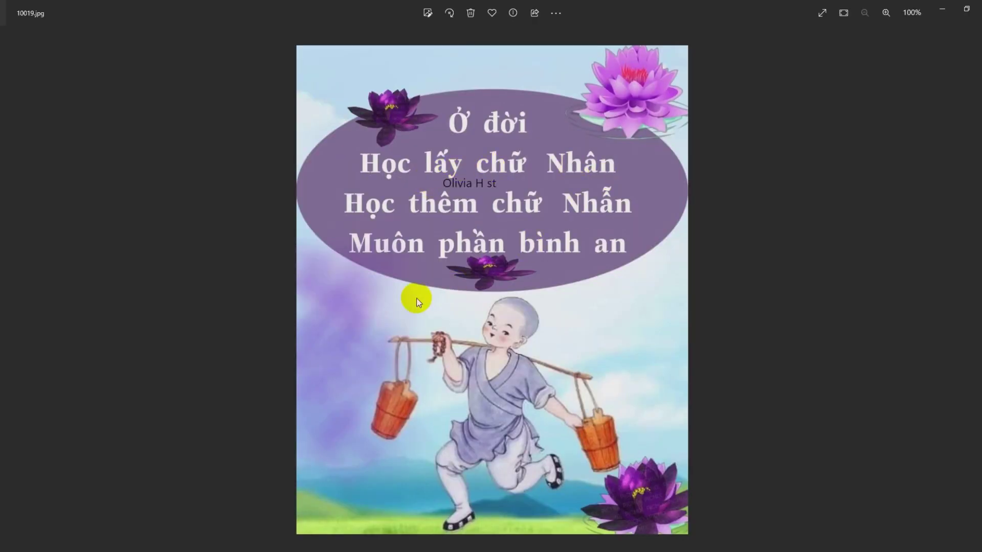
{"action": "left_click", "coordinate": [974, 7]}
View image 10018 at full size, and close the image viewer
{"action": "left_click", "coordinate": [373, 189]}
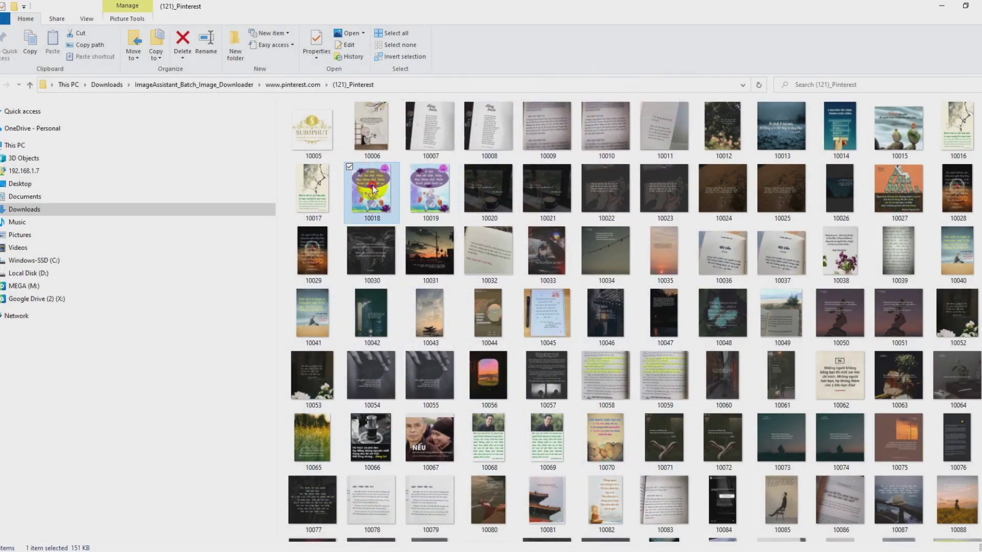
{"action": "double_click", "coordinate": [372, 185]}
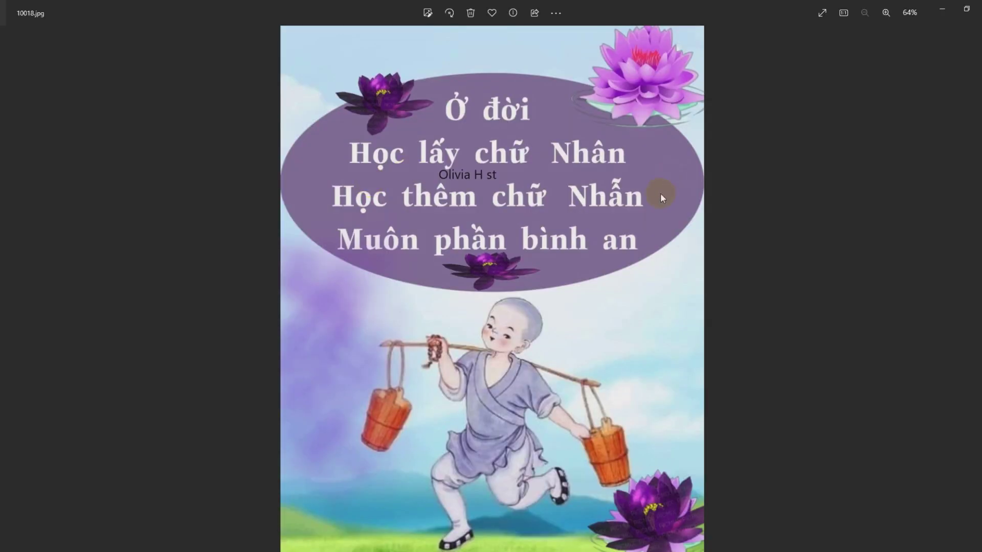
{"action": "left_click", "coordinate": [965, 7]}
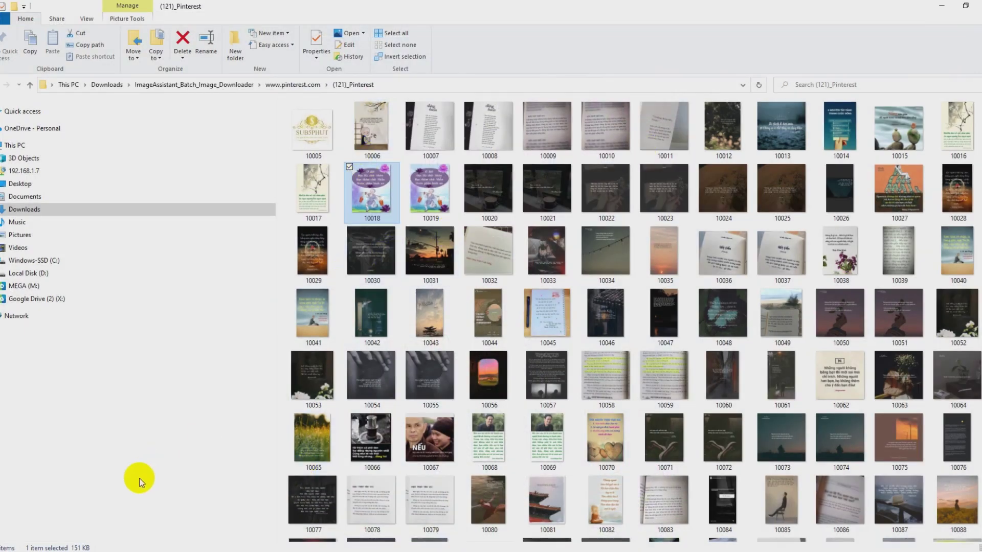
Switch to InVideo in the browser and open the video template library from the dashboard
{"action": "left_click", "coordinate": [148, 551]}
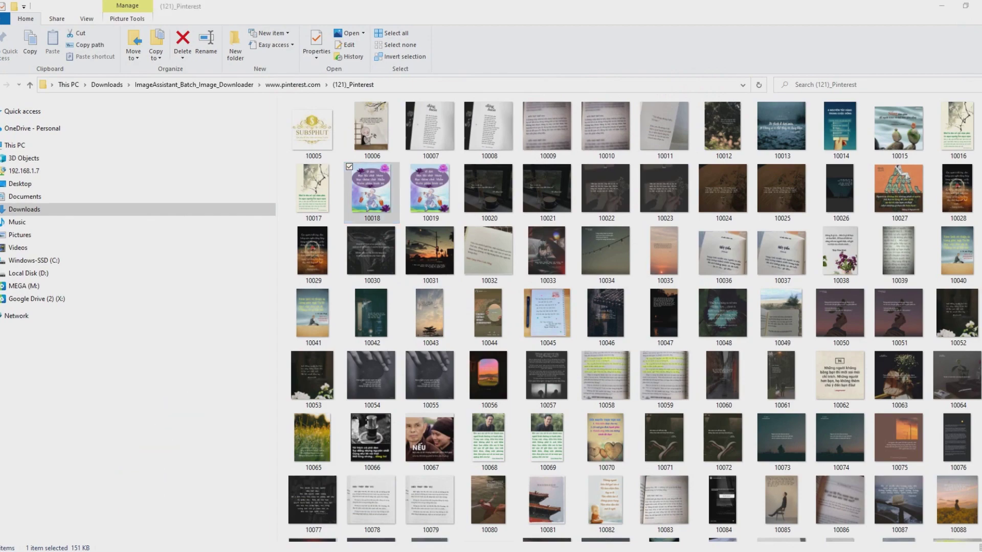
{"action": "left_click", "coordinate": [358, 9]}
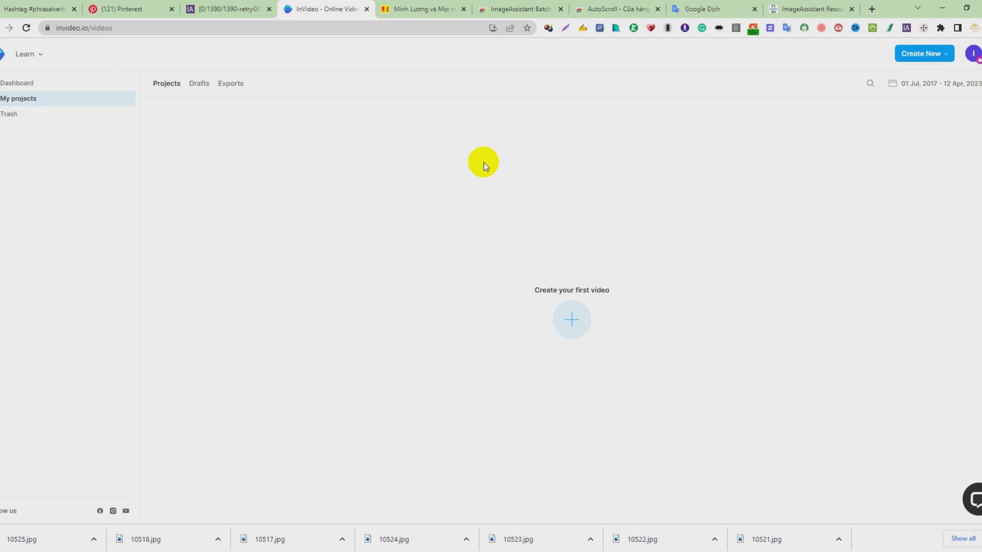
{"action": "left_click", "coordinate": [41, 85]}
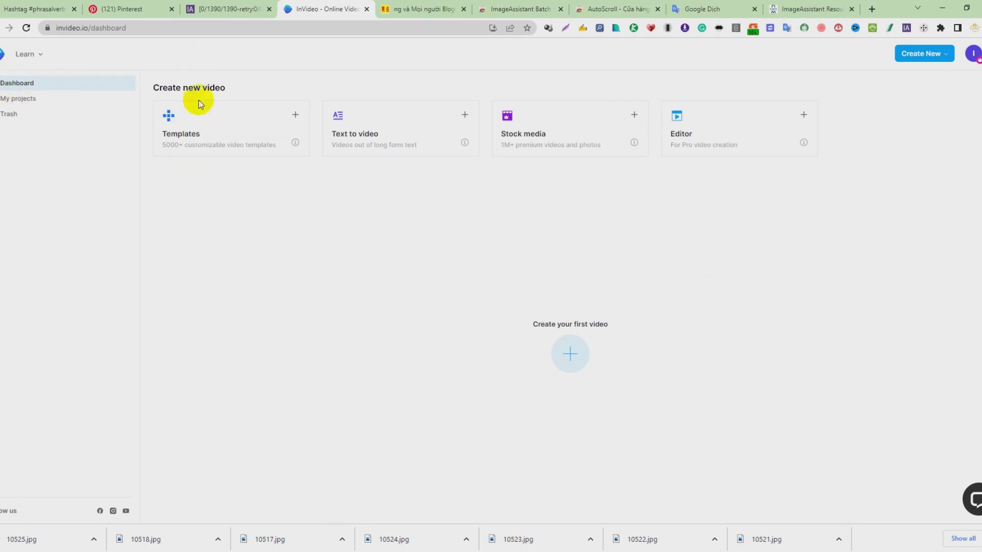
{"action": "left_click", "coordinate": [215, 125]}
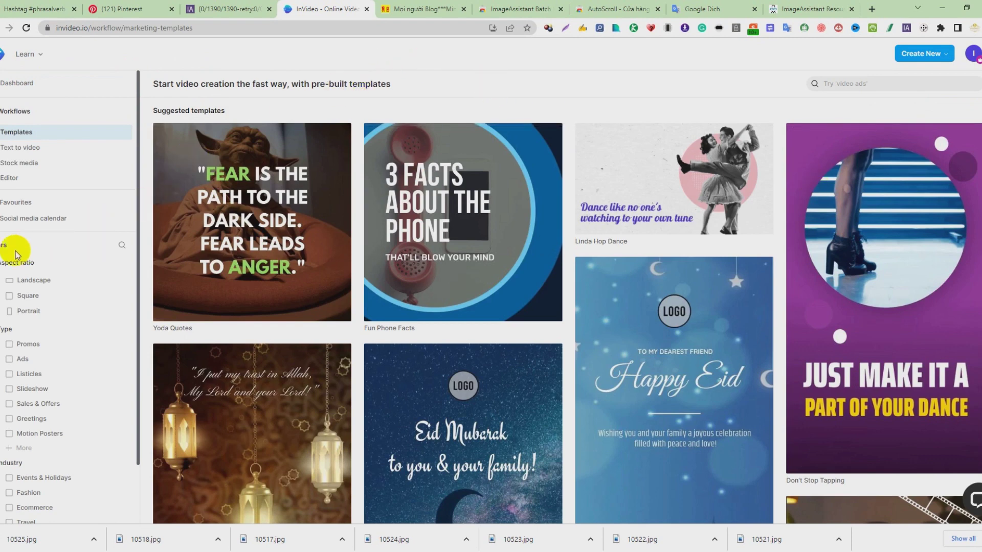
Filter the templates to the Portrait aspect ratio and search them for "quotes"
{"action": "scroll", "coordinate": [41, 255], "scroll_direction": "down", "scroll_amount": 1}
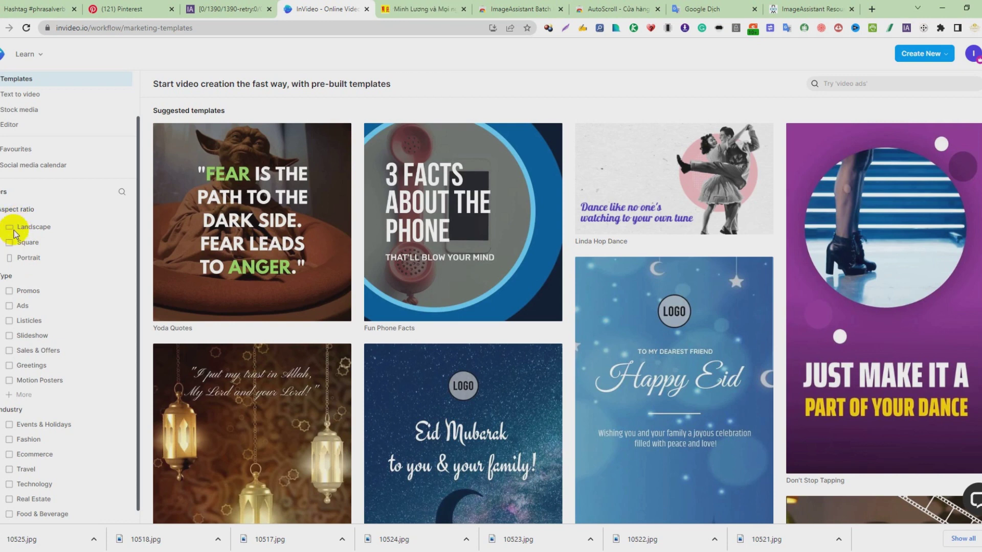
{"action": "left_click", "coordinate": [29, 257]}
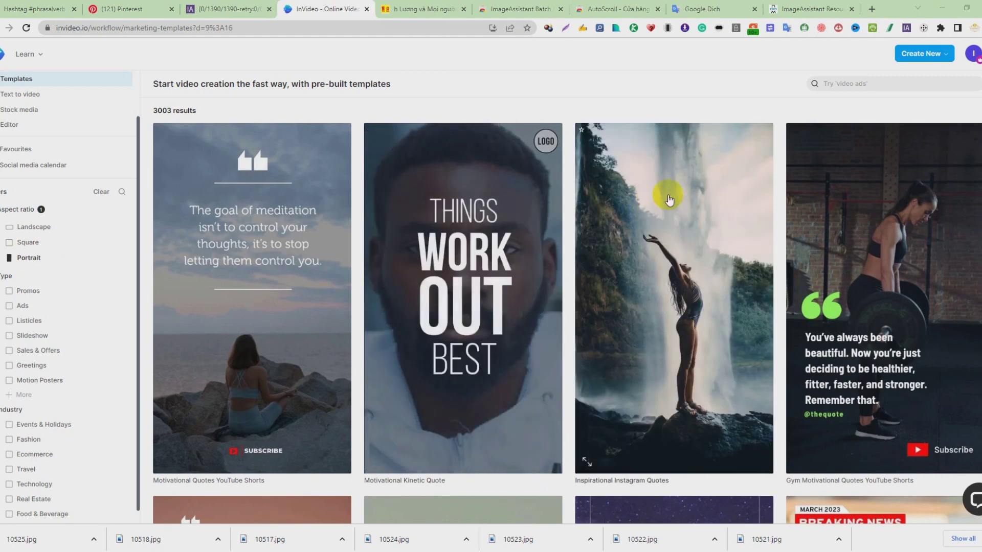
{"action": "left_click", "coordinate": [872, 84]}
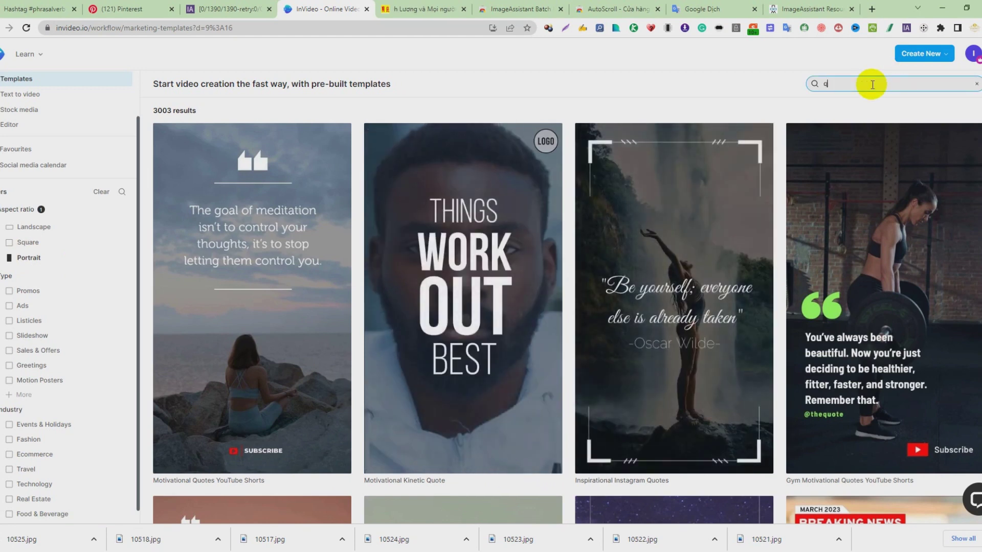
{"action": "type", "text": "quô"}
{"action": "key", "text": "BackSpace"}
{"action": "type", "text": "o"}
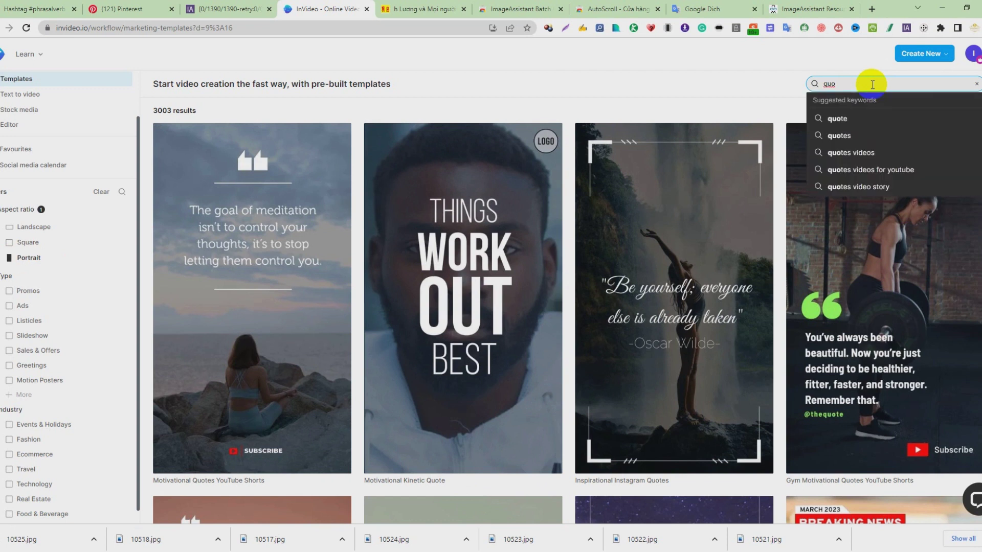
{"action": "left_click", "coordinate": [858, 136]}
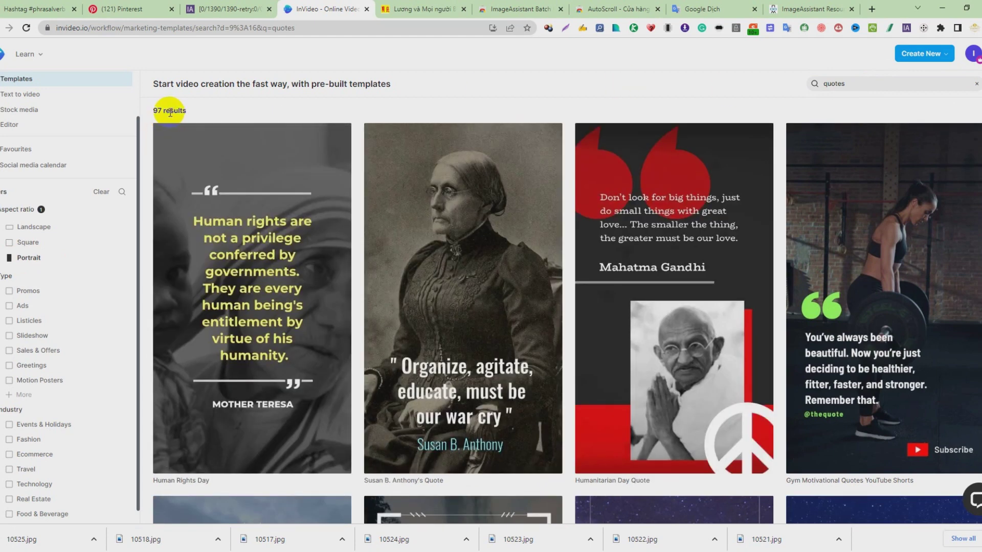
Preview the first row of portrait quote templates, from Human Rights Day to Gym Motivational Quotes YouTube Shorts
{"action": "left_click", "coordinate": [471, 322]}
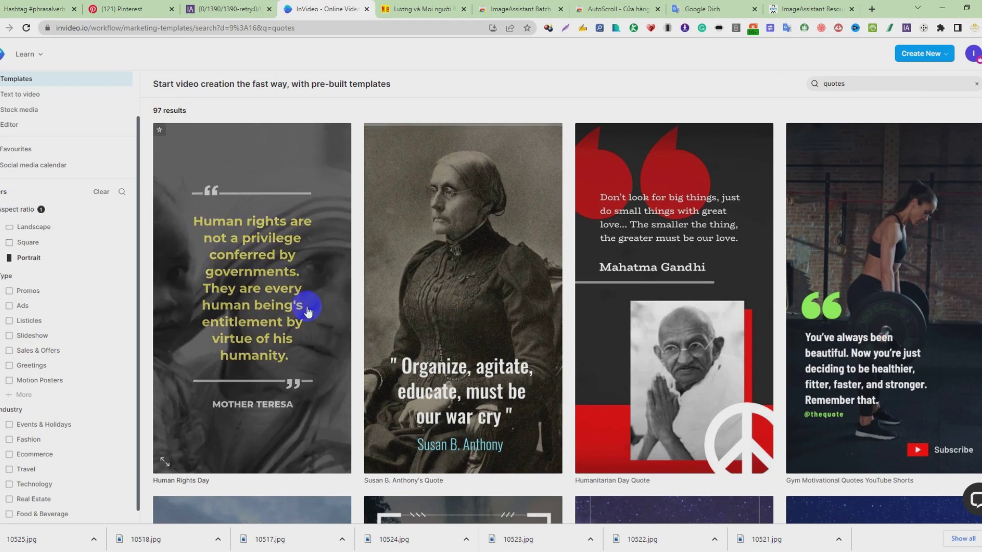
{"action": "mouse_move", "coordinate": [305, 247]}
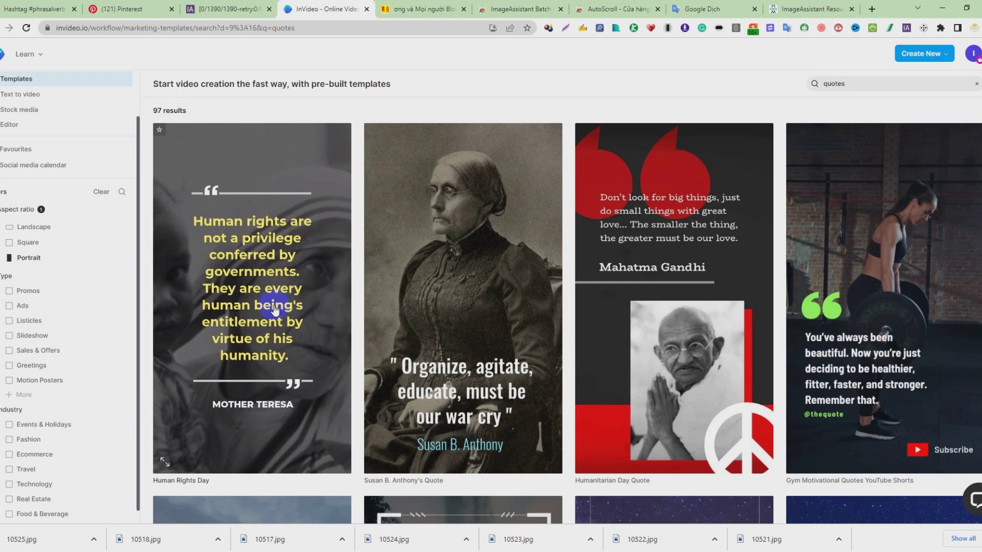
{"action": "mouse_move", "coordinate": [508, 259]}
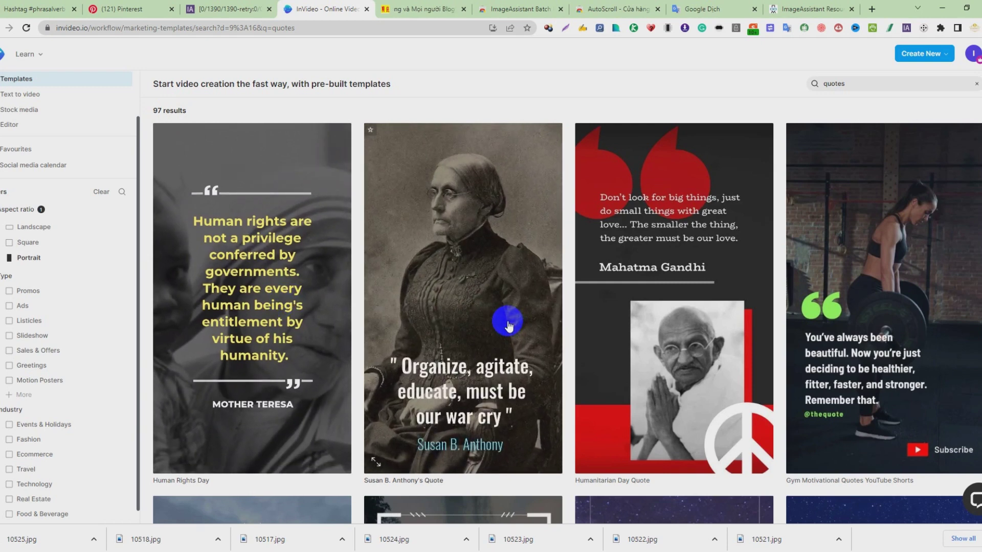
{"action": "mouse_move", "coordinate": [597, 327]}
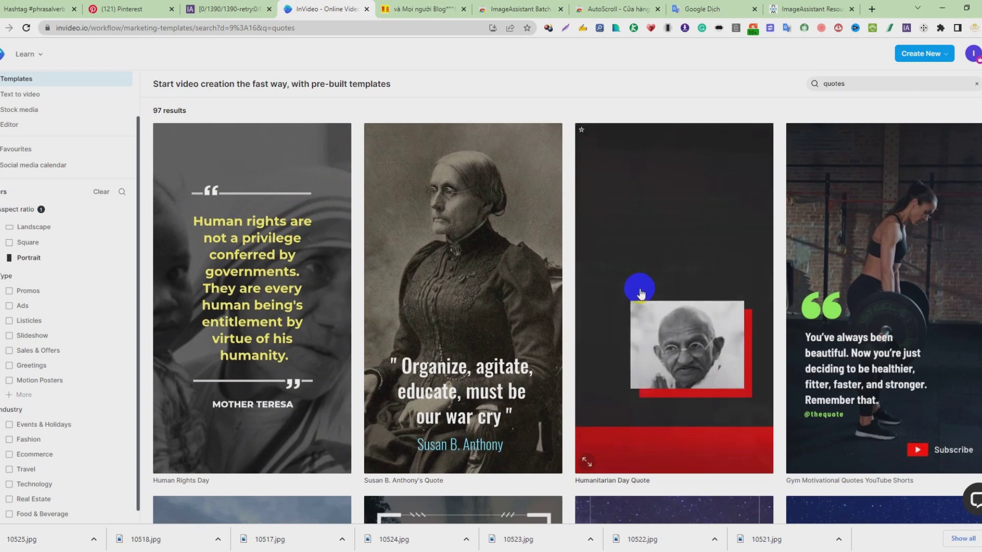
{"action": "mouse_move", "coordinate": [900, 289]}
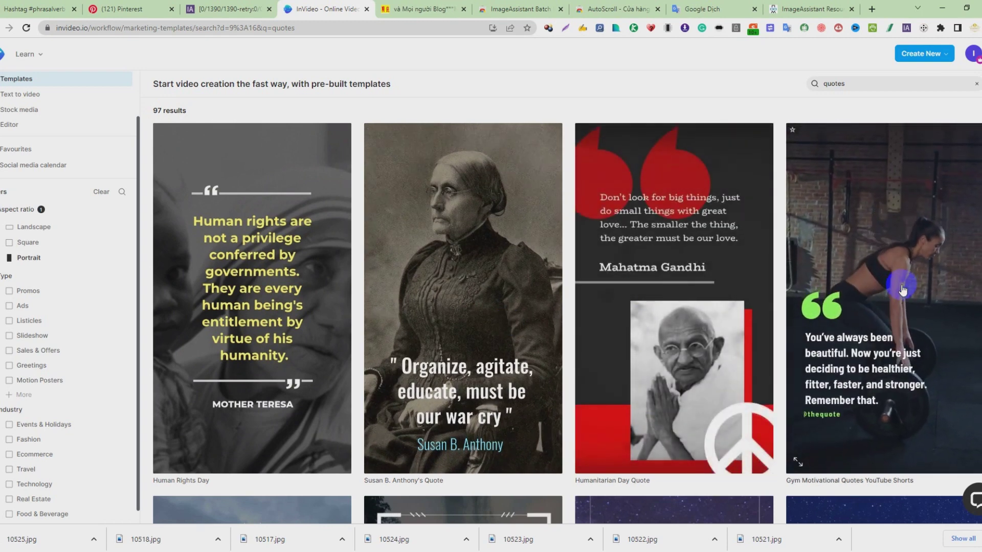
Change the aspect ratio filter to Square and open the New Year Day Quote template
{"action": "left_click", "coordinate": [10, 257]}
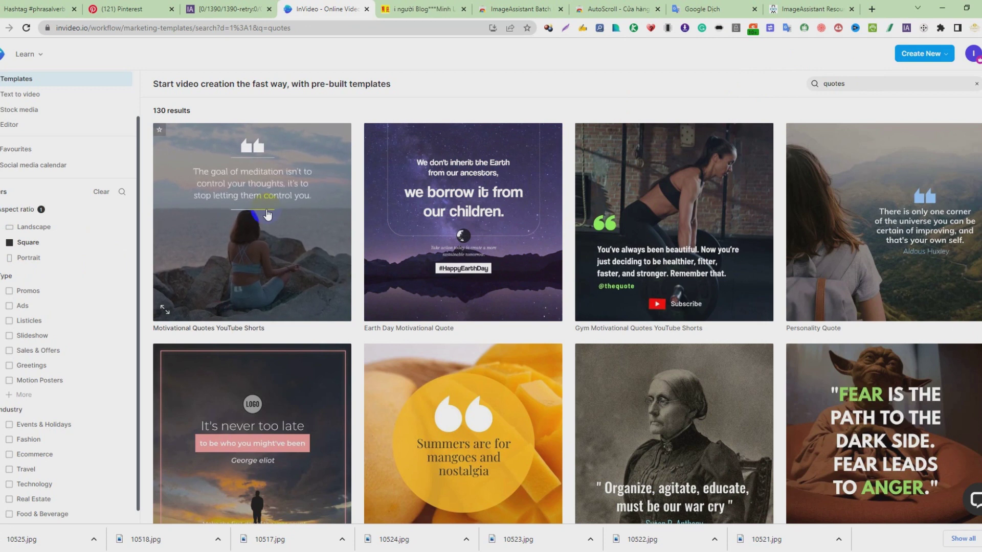
{"action": "scroll", "coordinate": [271, 225], "scroll_direction": "down", "scroll_amount": 4}
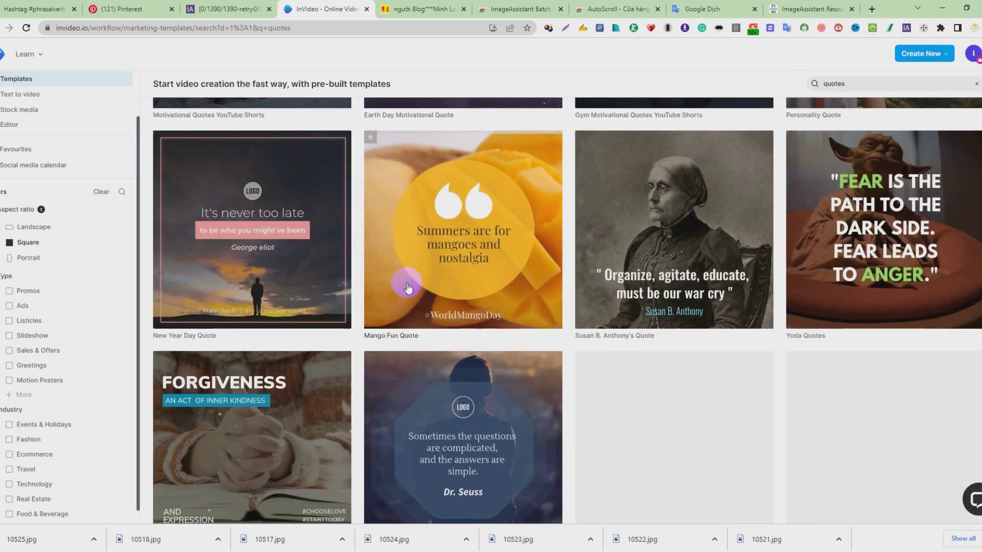
{"action": "left_click", "coordinate": [293, 253]}
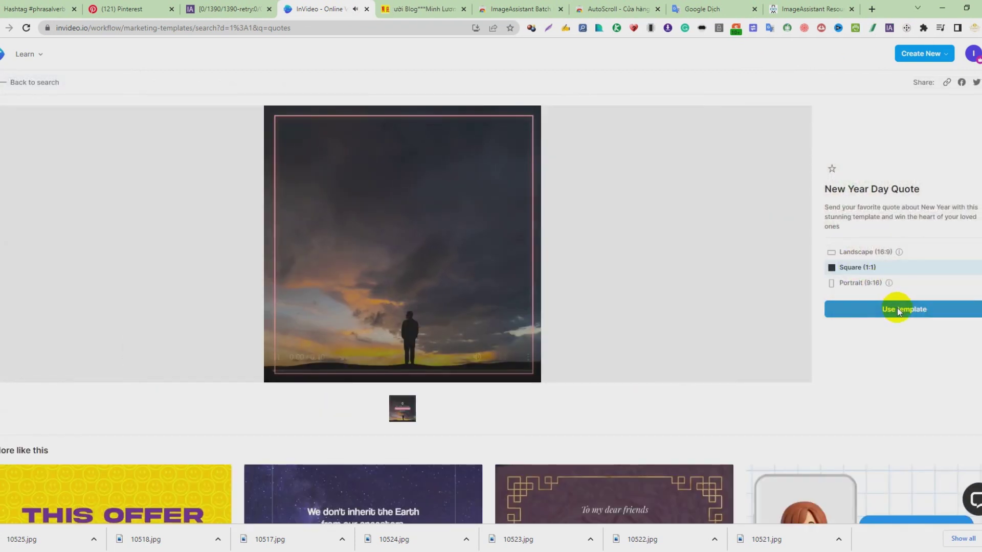
Create a square project from the New Year Day Quote template and play through its scene
{"action": "left_click", "coordinate": [909, 306]}
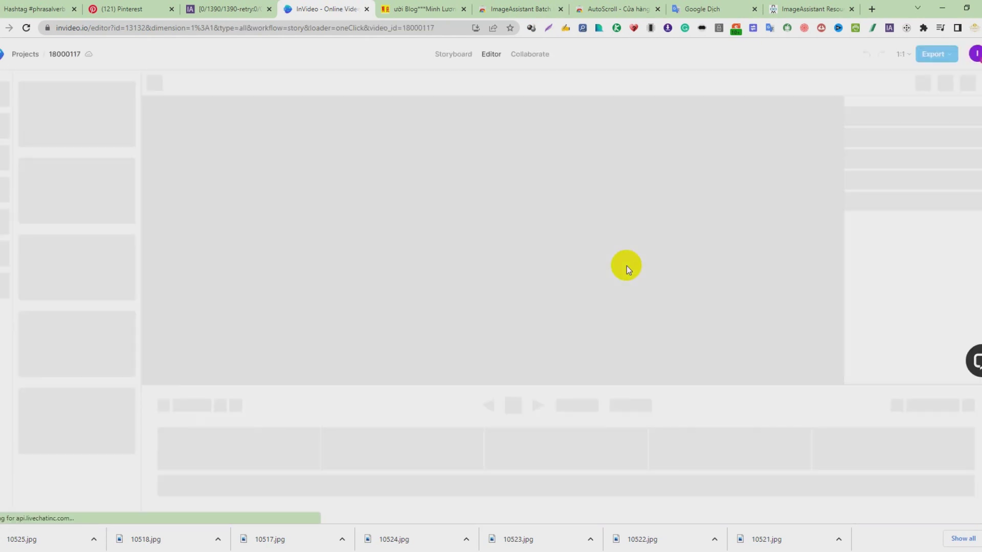
{"action": "left_click", "coordinate": [978, 539]}
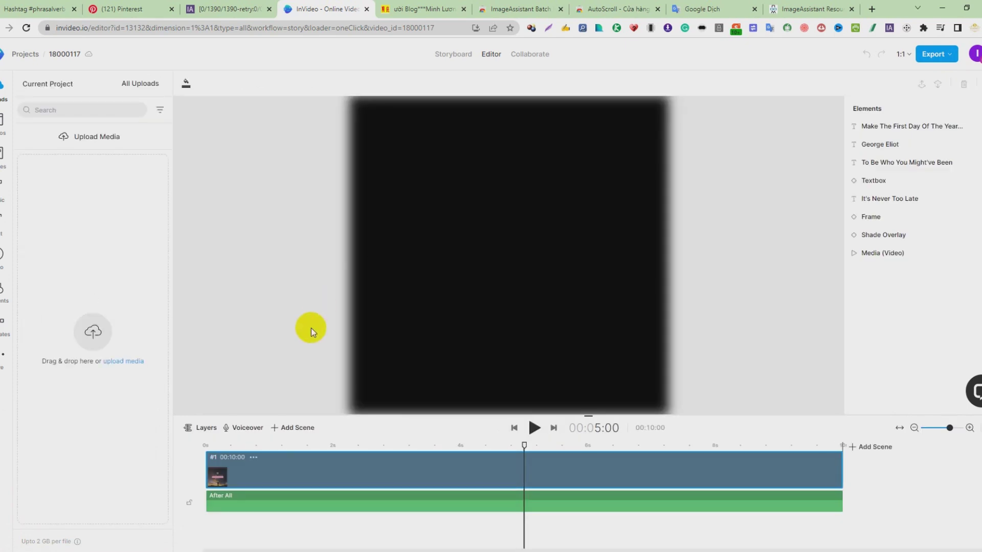
{"action": "left_click", "coordinate": [532, 428]}
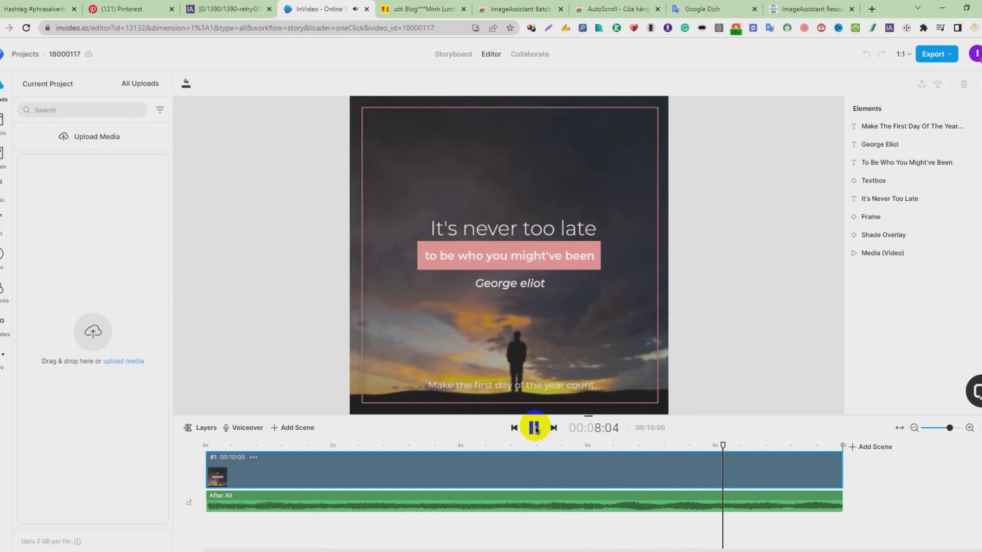
{"action": "left_click", "coordinate": [534, 427]}
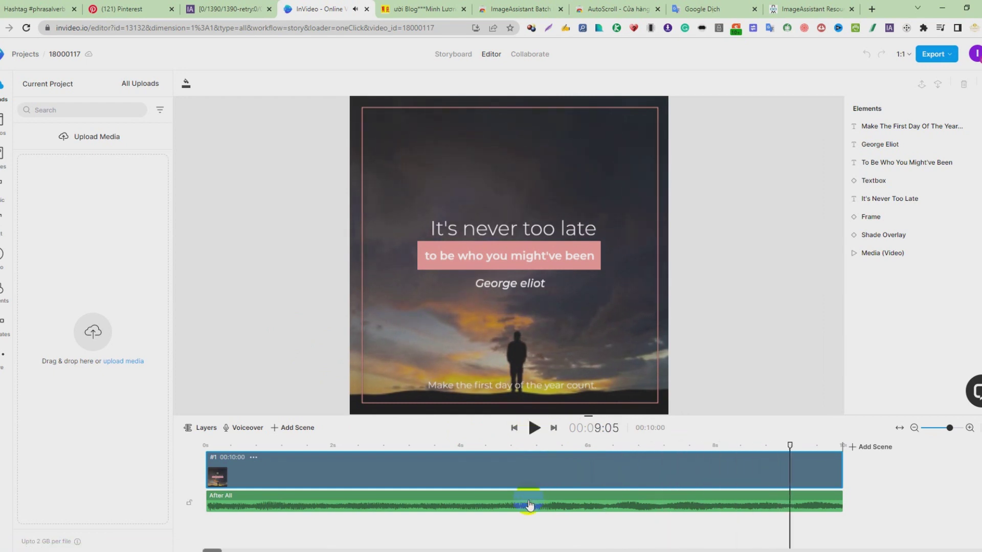
Delete the After All music track and the sunset background video from the scene
{"action": "left_click", "coordinate": [529, 505]}
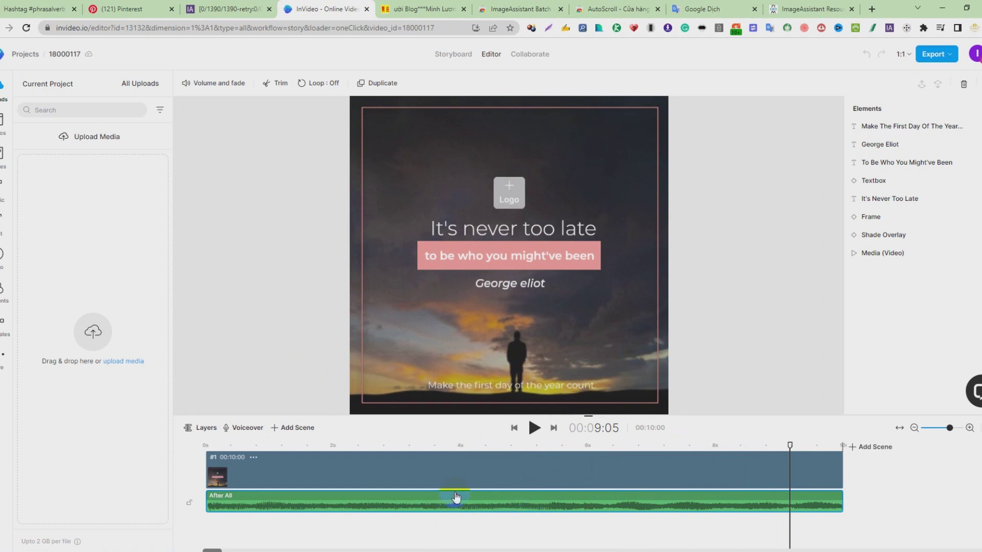
{"action": "key", "text": "Delete"}
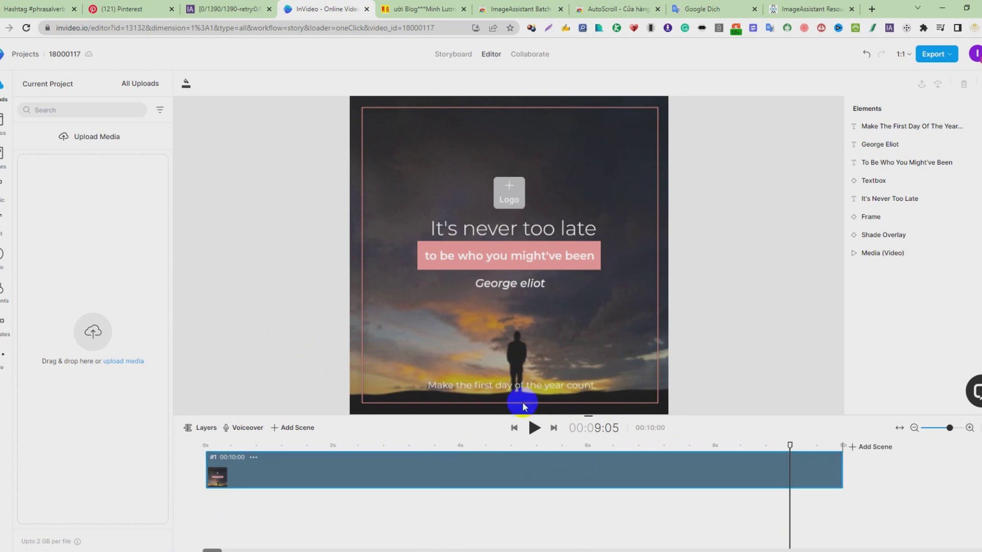
{"action": "left_click_drag", "start_coordinate": [781, 446], "coordinate": [182, 449]}
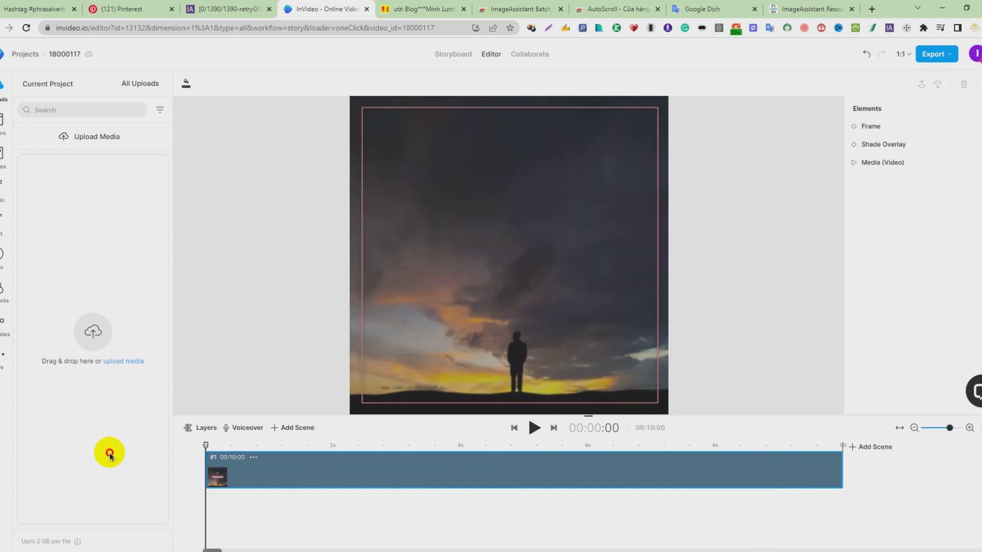
{"action": "left_click", "coordinate": [425, 266]}
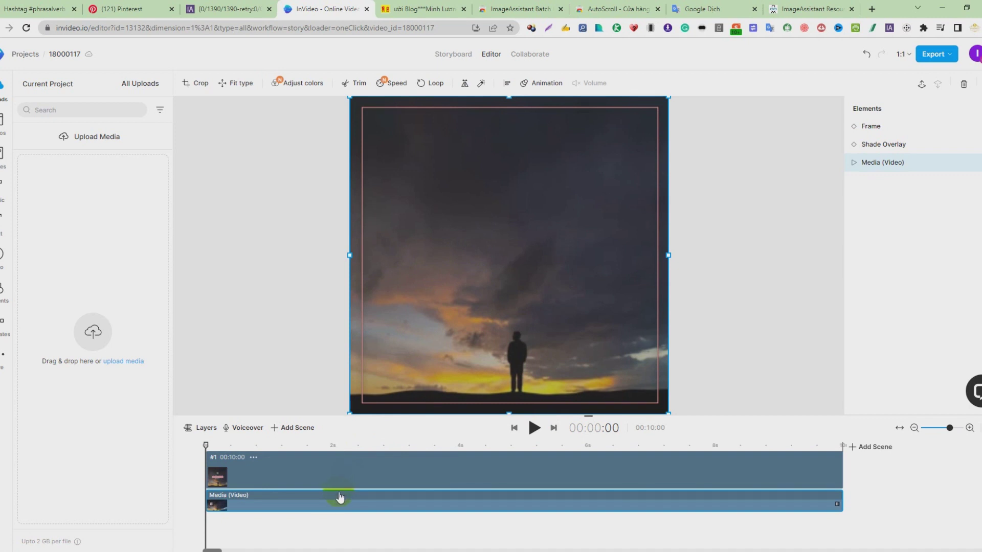
{"action": "key", "text": "Delete"}
{"action": "left_click", "coordinate": [476, 390]}
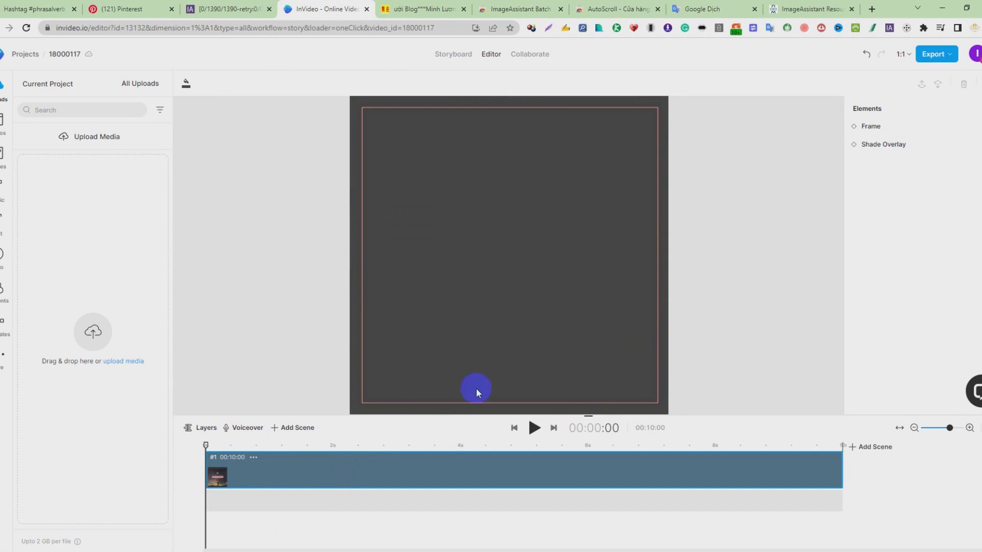
Delete the "to be who you might've been" and "It's never too late" texts, allowing the scene duration to change
{"action": "left_click", "coordinate": [534, 427]}
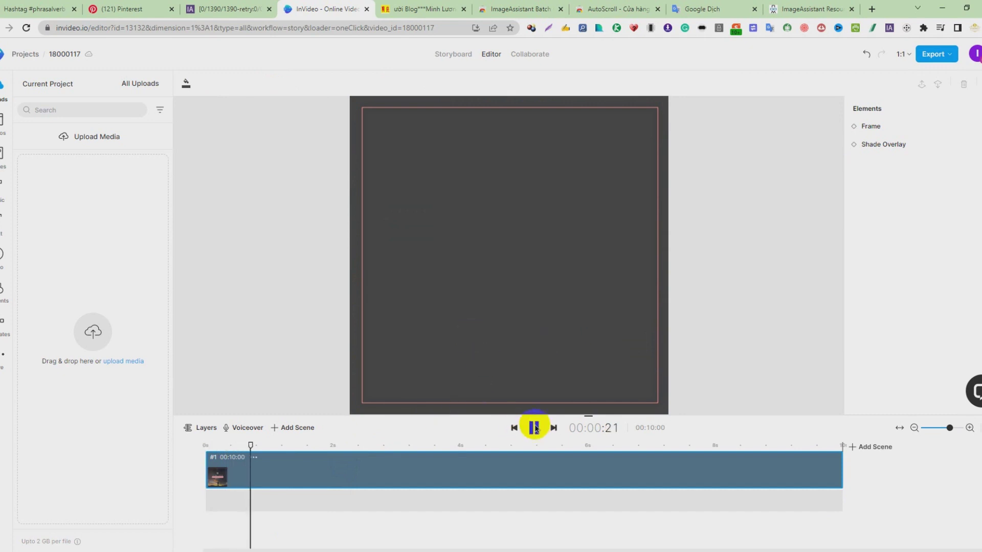
{"action": "left_click", "coordinate": [535, 428]}
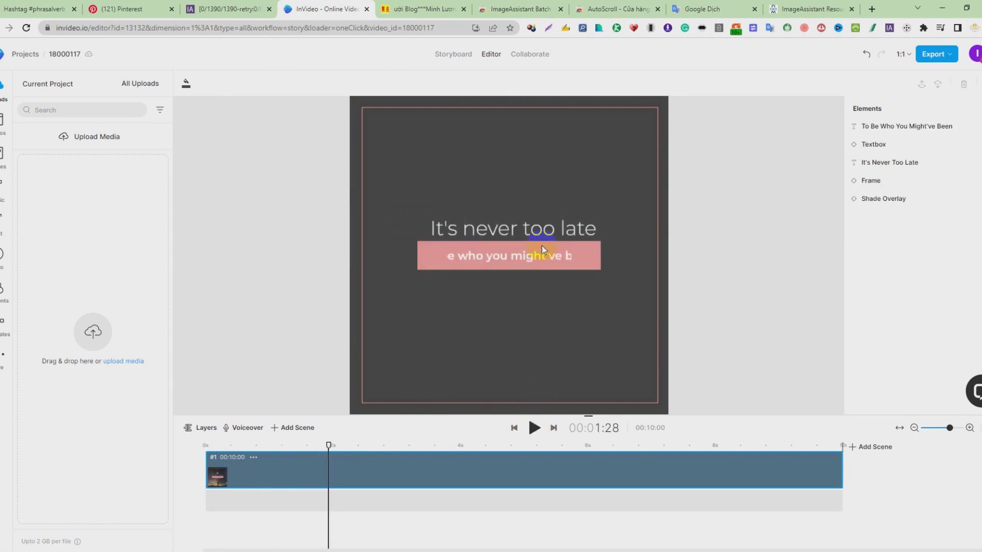
{"action": "left_click", "coordinate": [541, 247]}
{"action": "key", "text": "Delete"}
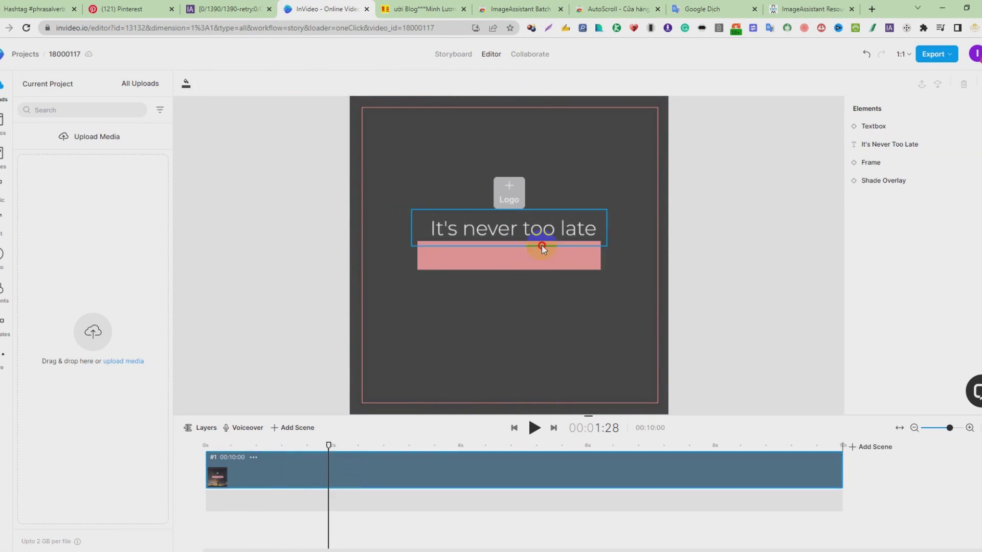
{"action": "left_click", "coordinate": [541, 245]}
{"action": "key", "text": "Delete"}
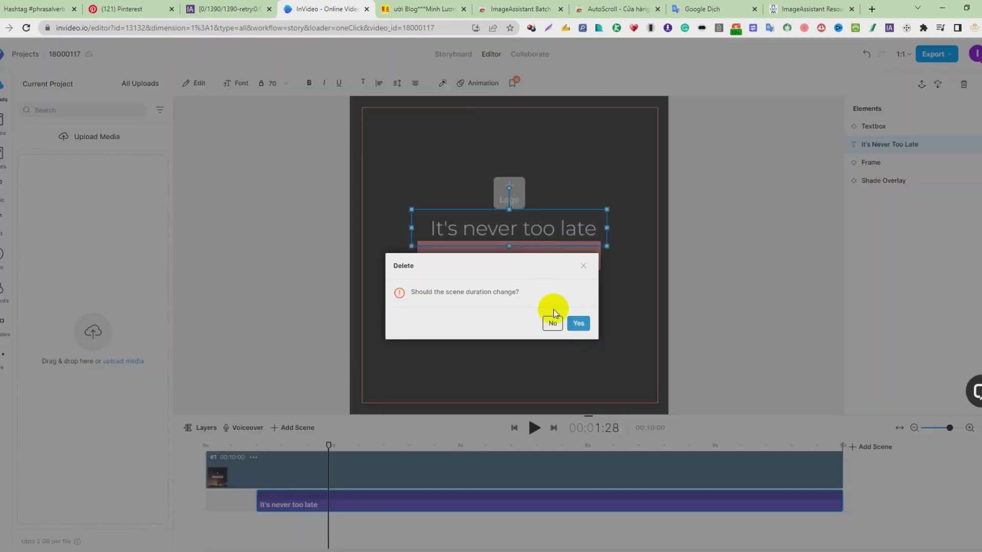
{"action": "left_click", "coordinate": [576, 323]}
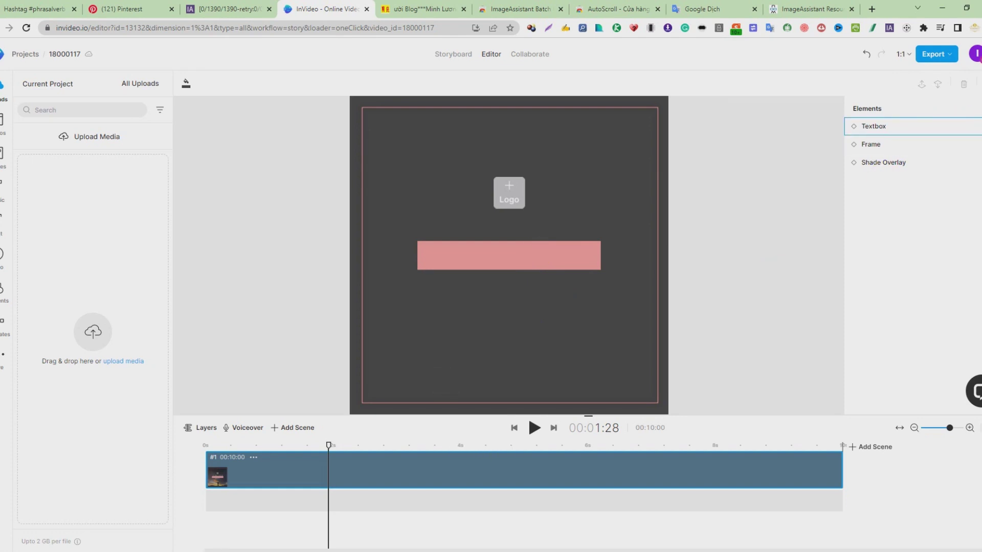
Delete the pink Textbox shape from the middle of the scene
{"action": "left_click", "coordinate": [978, 126]}
{"action": "left_click", "coordinate": [503, 250]}
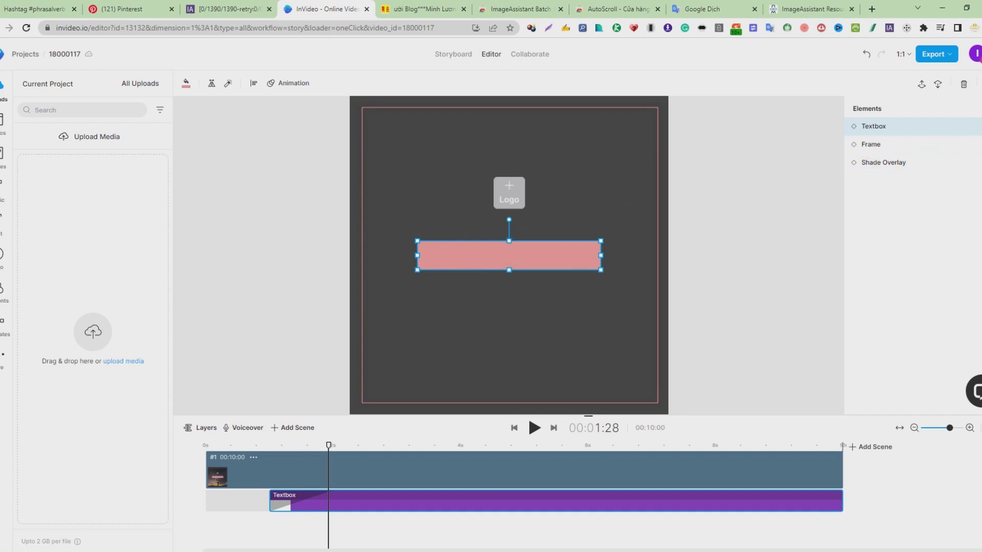
{"action": "left_click", "coordinate": [579, 248]}
{"action": "key", "text": "Delete"}
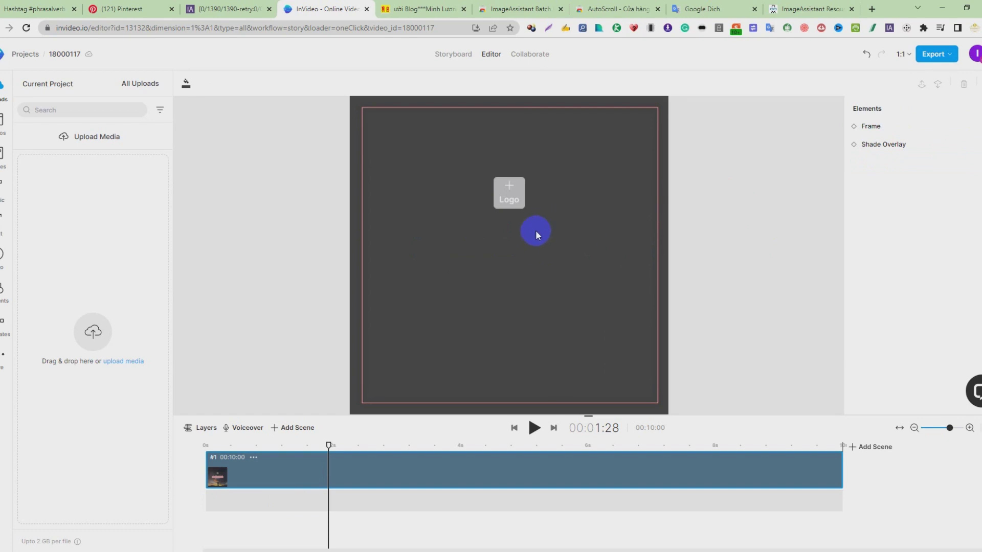
{"action": "left_click", "coordinate": [532, 179]}
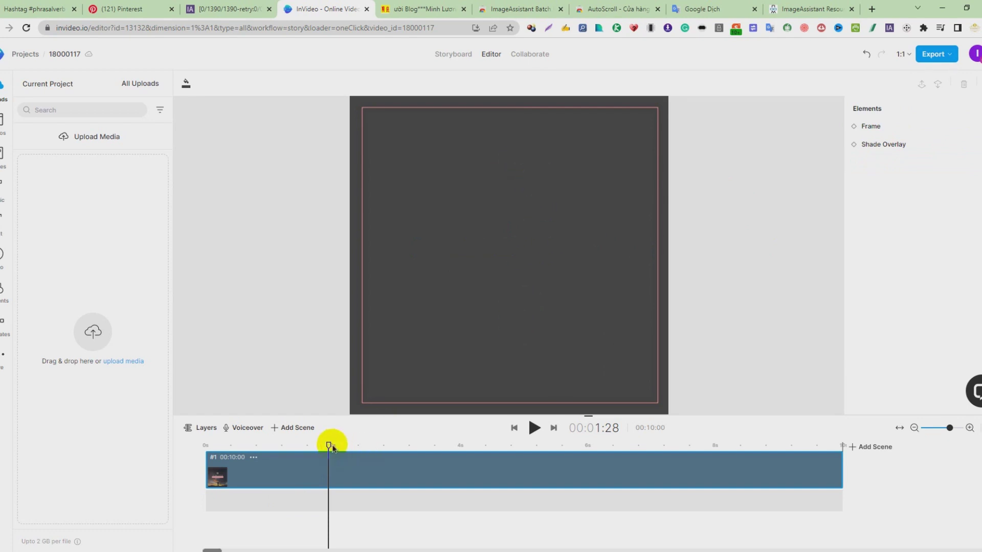
Play the scene from the start to find the "George eliot" text and delete it
{"action": "left_click_drag", "start_coordinate": [328, 448], "coordinate": [135, 445]}
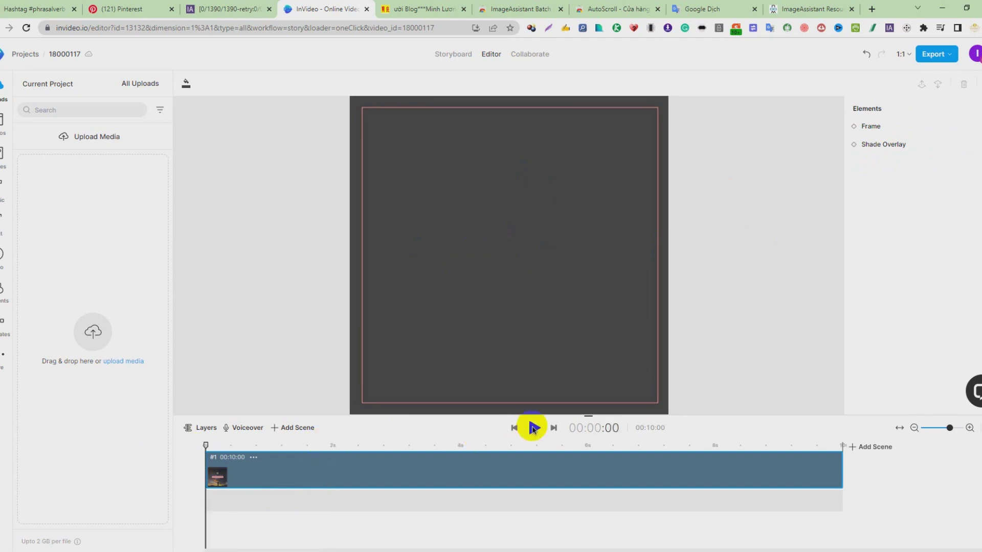
{"action": "left_click", "coordinate": [534, 428]}
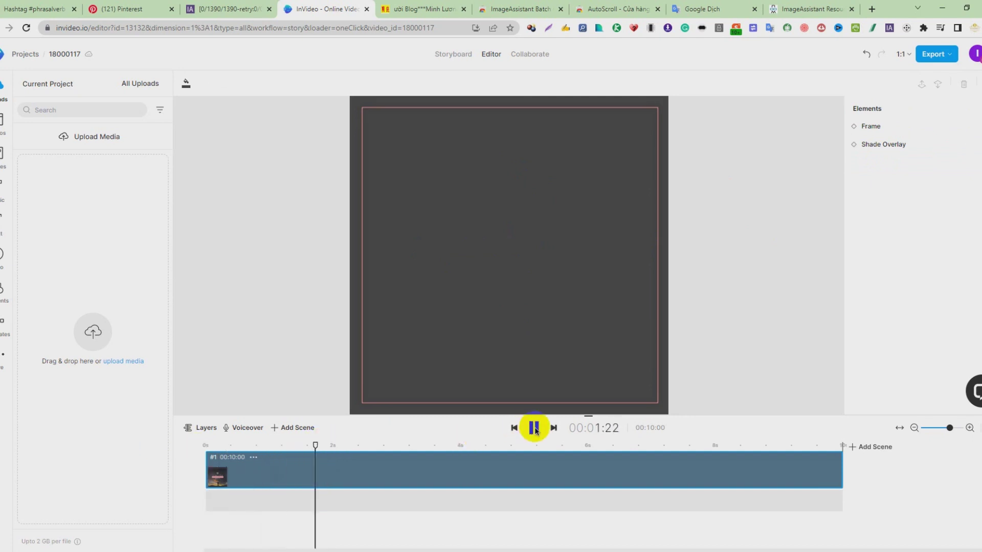
{"action": "left_click", "coordinate": [534, 427]}
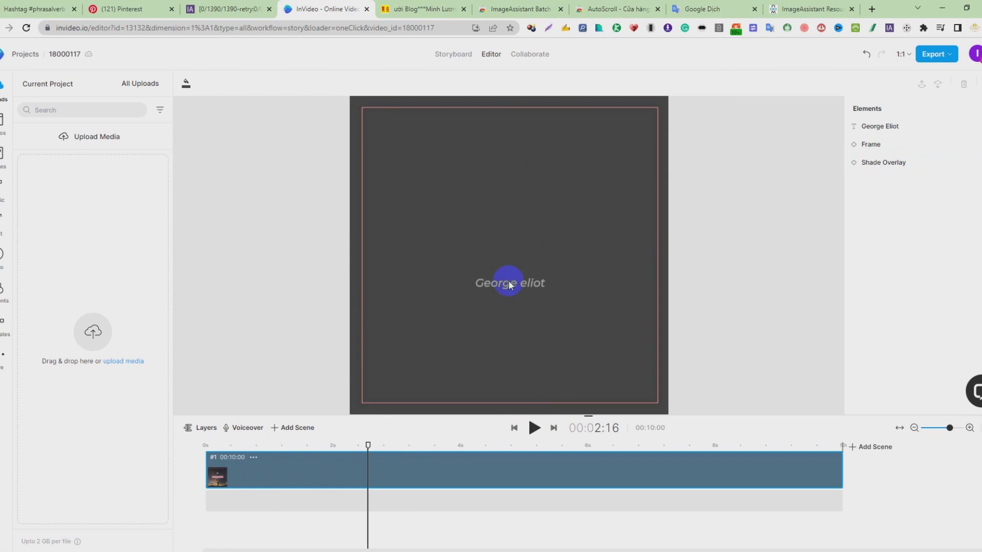
{"action": "left_click", "coordinate": [534, 427]}
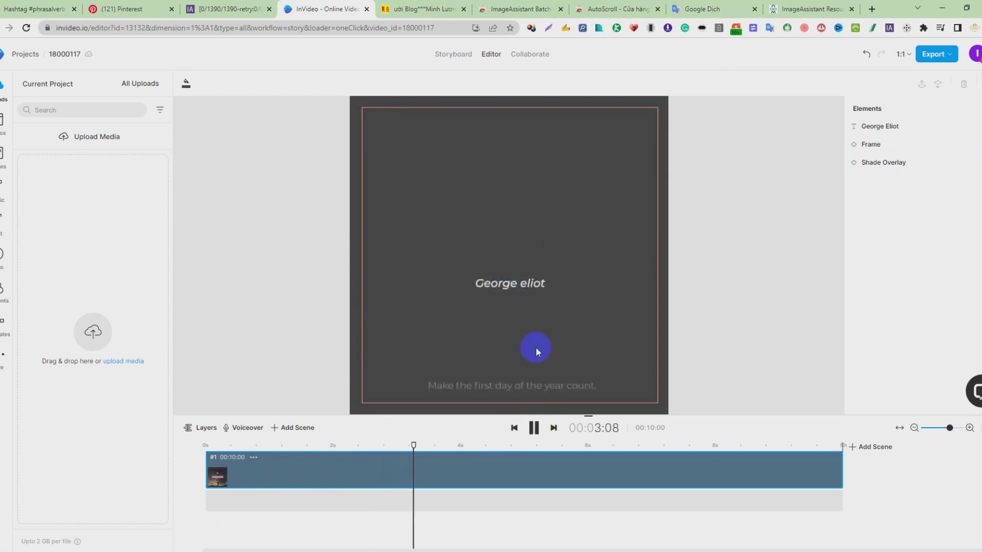
{"action": "left_click", "coordinate": [526, 287]}
{"action": "key", "text": "Delete"}
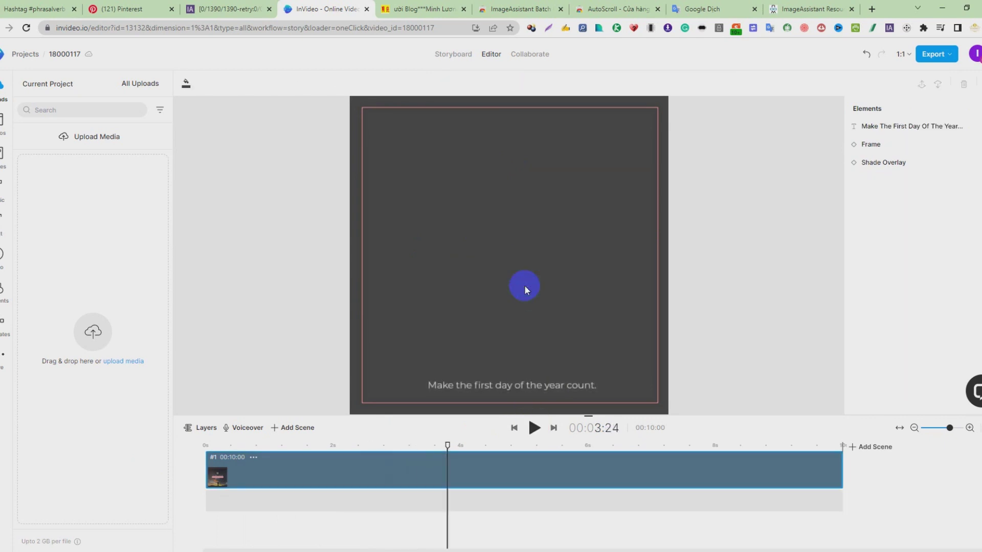
Delete the "Make the first day of the year count." text and play the rest of the scene to check it
{"action": "left_click", "coordinate": [511, 388]}
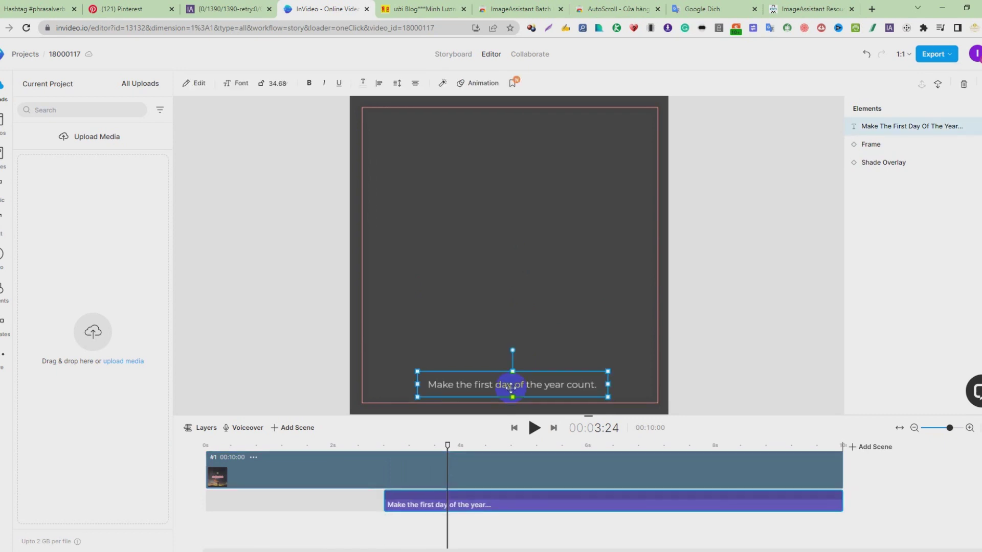
{"action": "key", "text": "Delete"}
{"action": "left_click", "coordinate": [534, 427]}
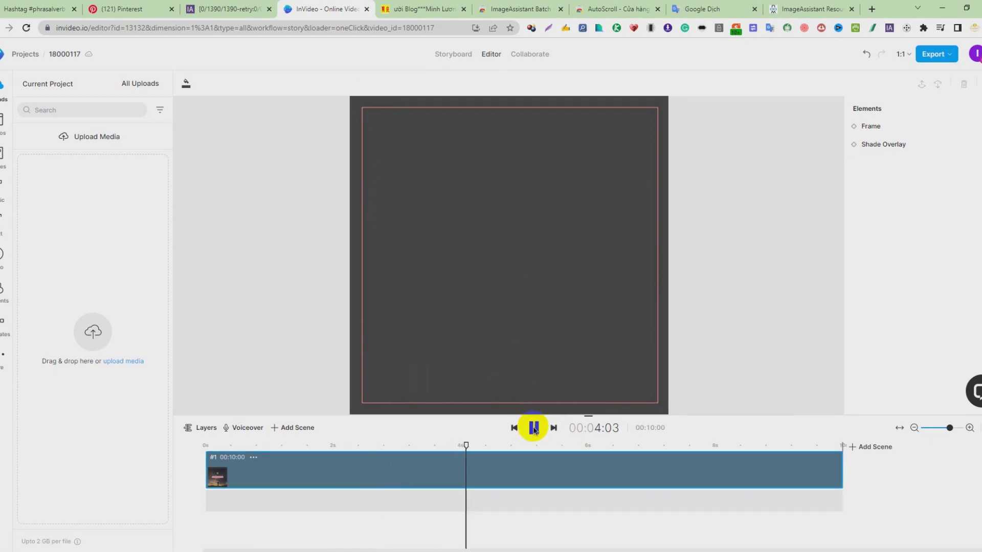
{"action": "left_click", "coordinate": [533, 427]}
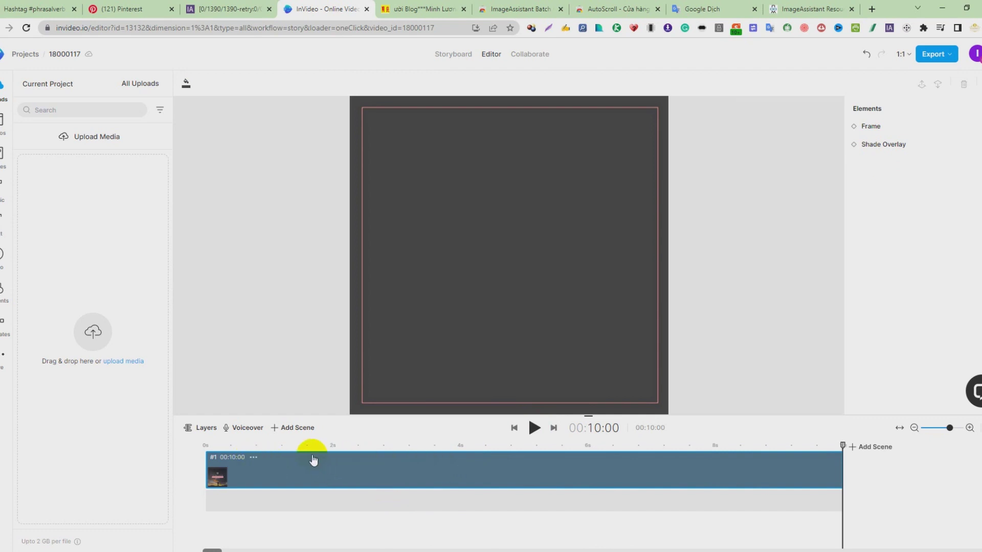
Duplicate the cleared 10-second scene twice to make three scenes on the timeline
{"action": "left_click", "coordinate": [254, 458]}
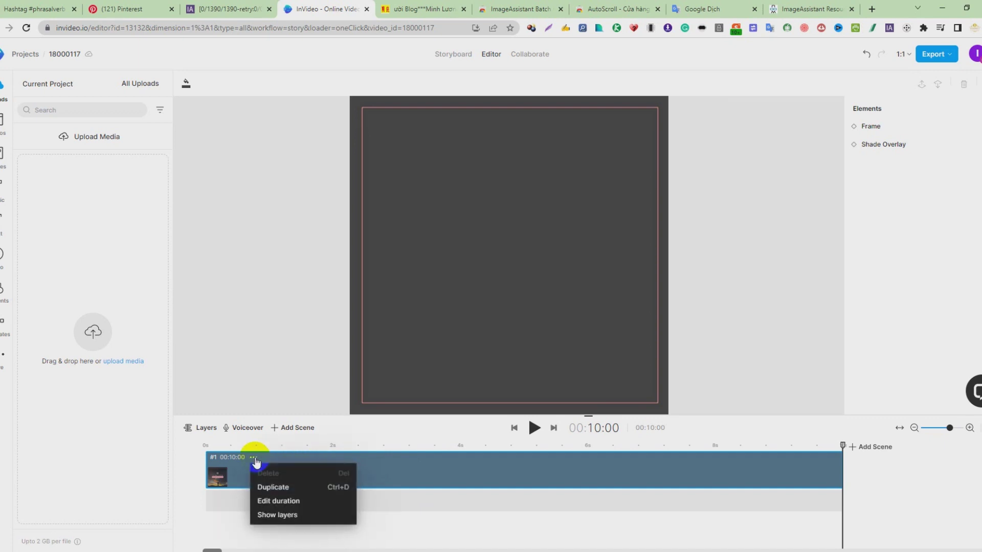
{"action": "left_click", "coordinate": [269, 485]}
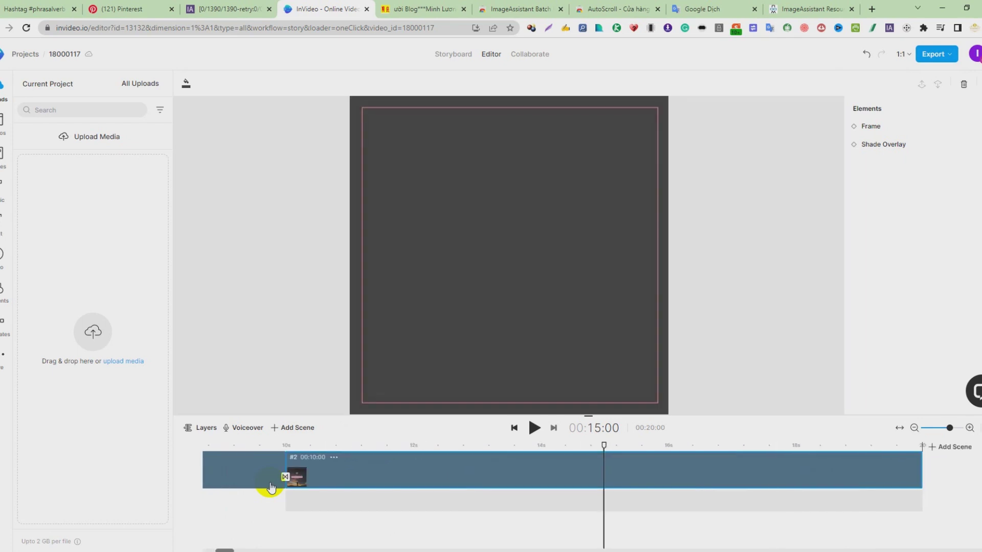
{"action": "left_click", "coordinate": [698, 459]}
{"action": "right_click", "coordinate": [698, 463]}
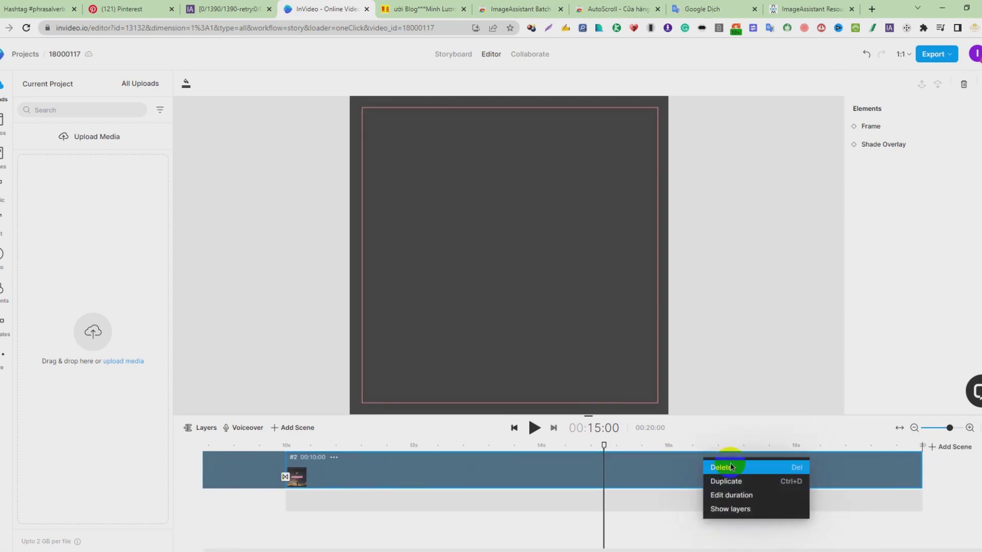
{"action": "left_click", "coordinate": [728, 481]}
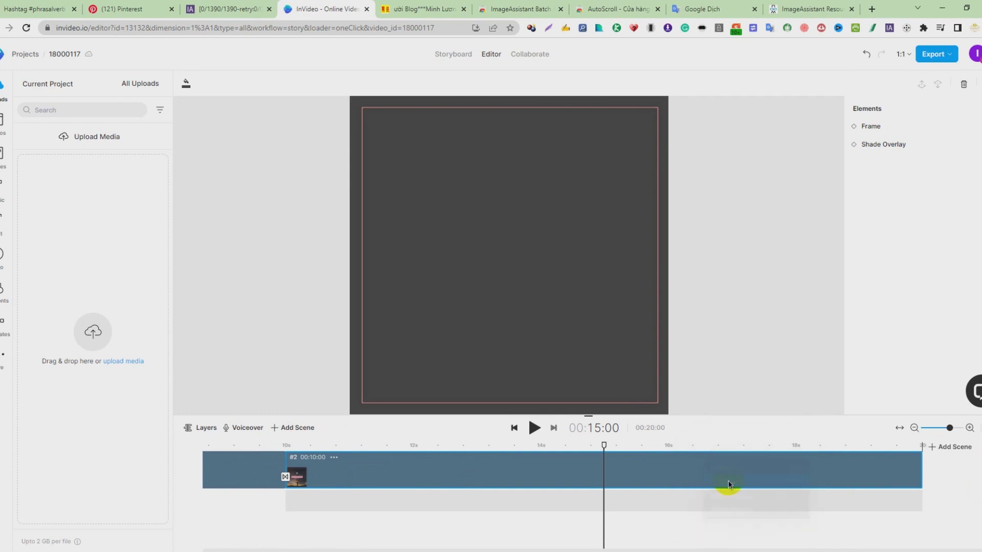
{"action": "right_click", "coordinate": [718, 473]}
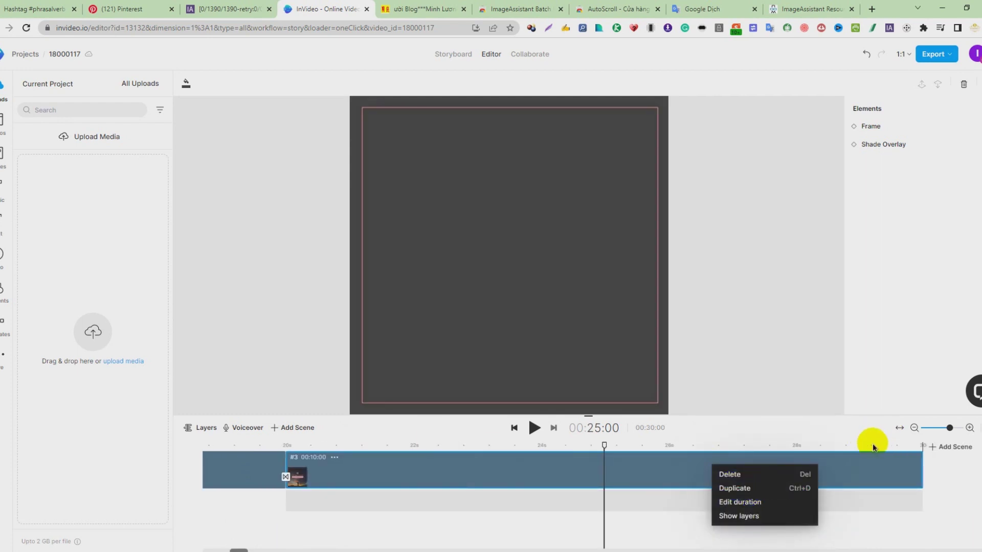
{"action": "left_click", "coordinate": [914, 428]}
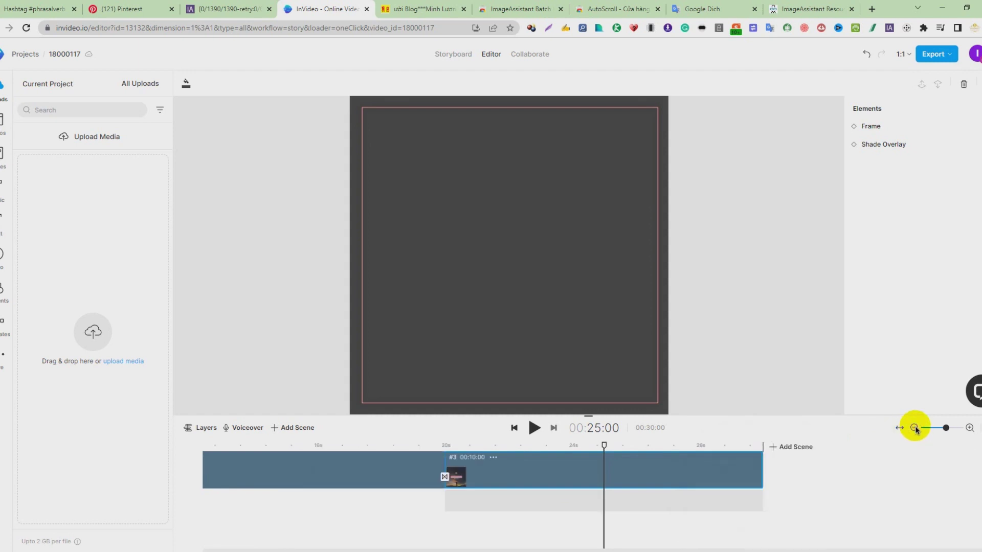
{"action": "left_click", "coordinate": [914, 428]}
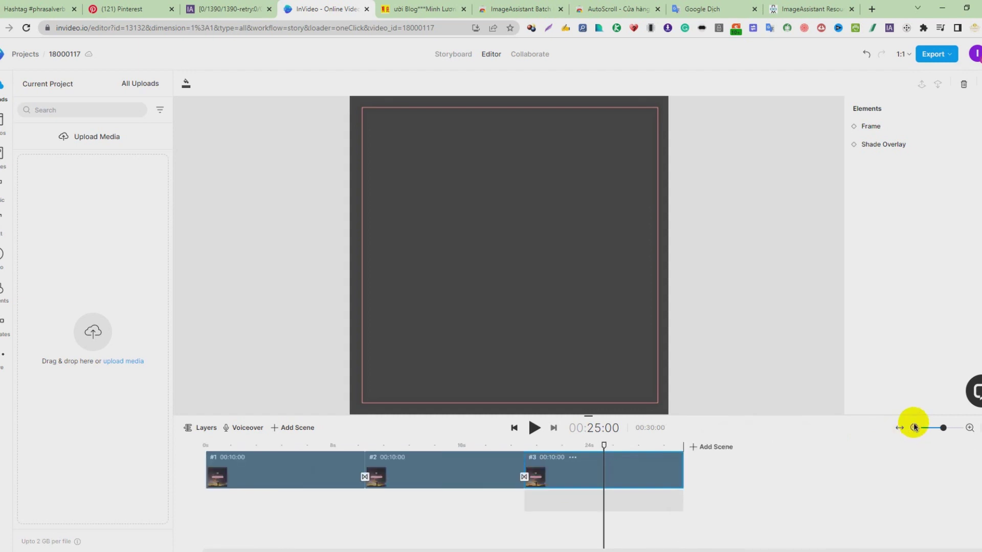
Return the playhead to the start of the timeline and open the downloaded (121)_Pinterest folder for a media upload
{"action": "left_click_drag", "start_coordinate": [603, 444], "coordinate": [149, 445]}
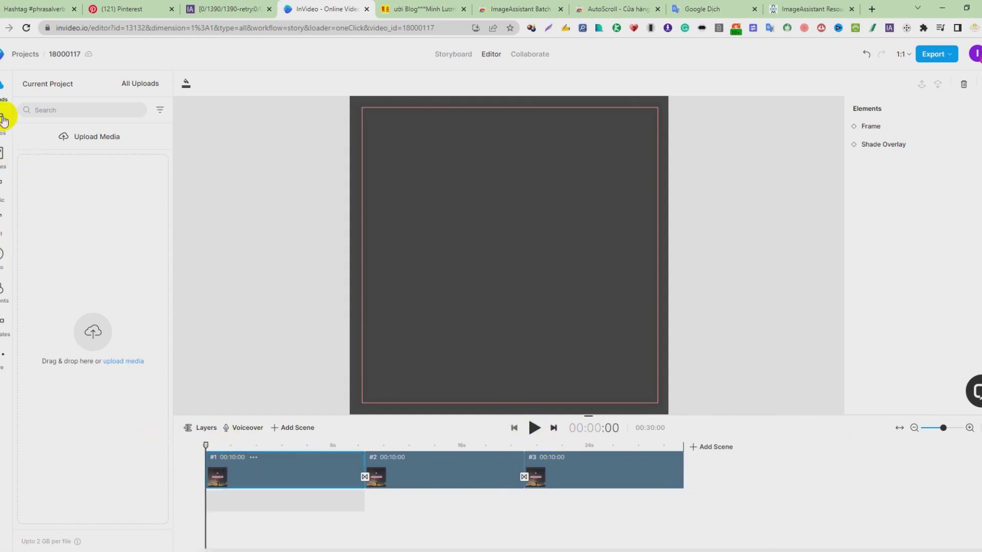
{"action": "left_click", "coordinate": [103, 137]}
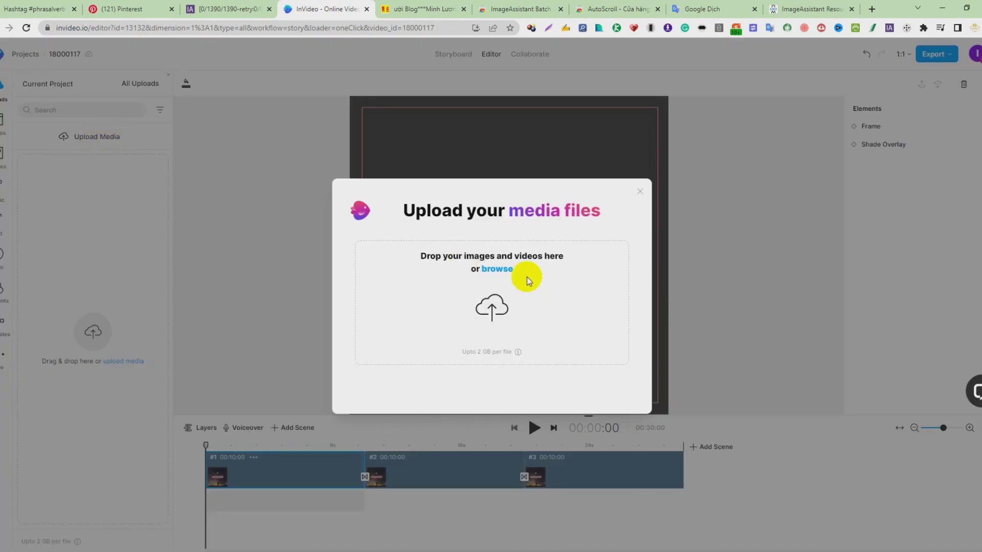
{"action": "left_click", "coordinate": [501, 263]}
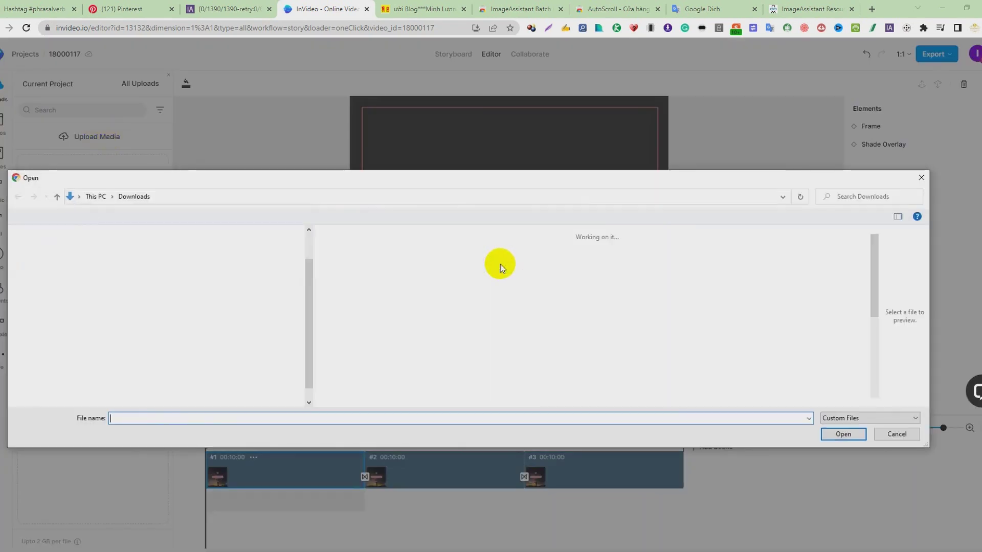
{"action": "double_click", "coordinate": [391, 259]}
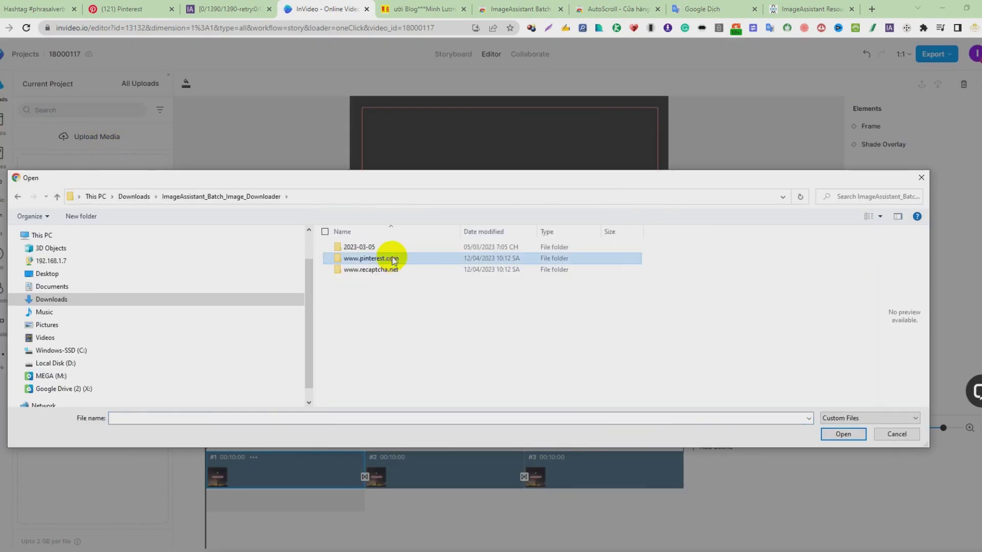
{"action": "double_click", "coordinate": [394, 260]}
{"action": "double_click", "coordinate": [390, 247]}
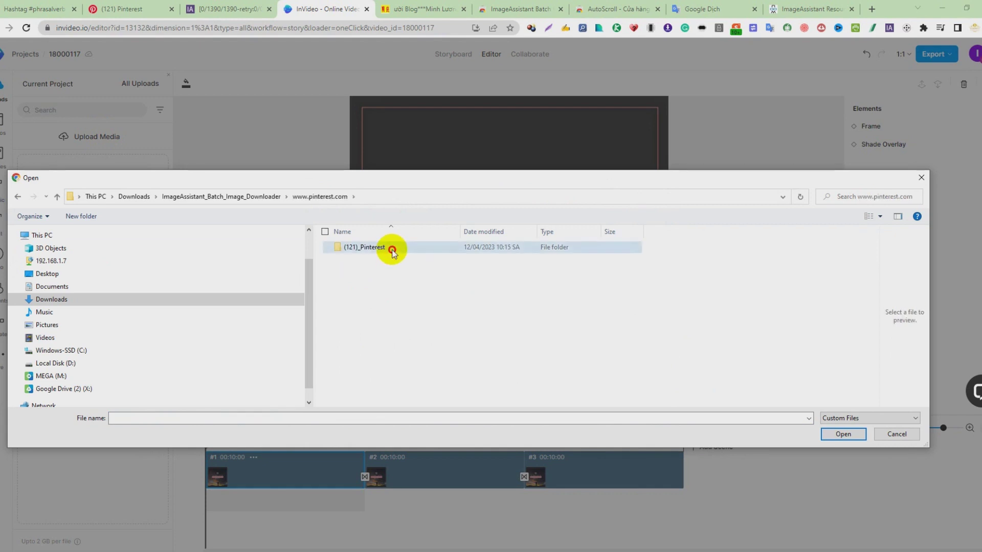
Upload the quote images 10006, 10013, 10022 and 10030 to the project's media
{"action": "left_click", "coordinate": [390, 248]}
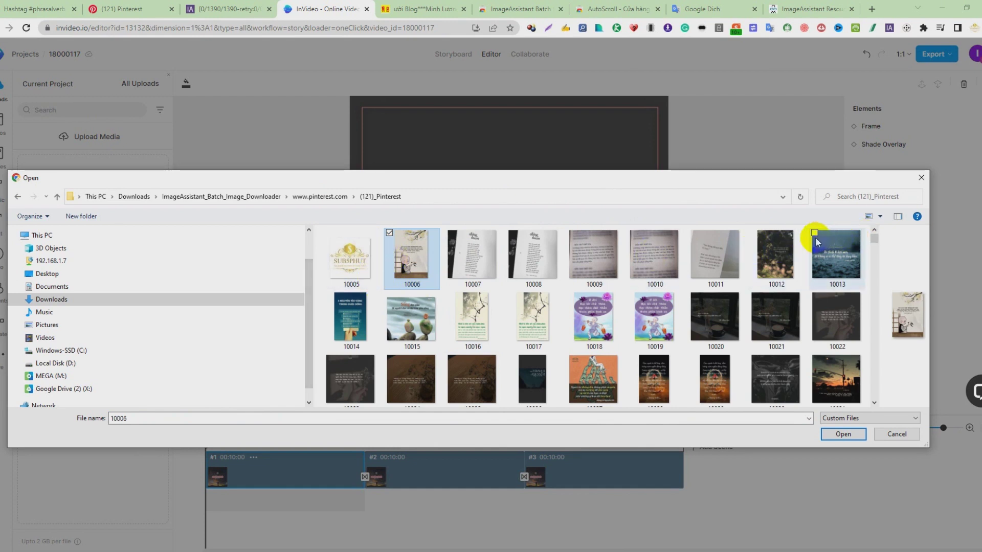
{"action": "scroll", "coordinate": [614, 332], "scroll_direction": "down", "scroll_amount": 1}
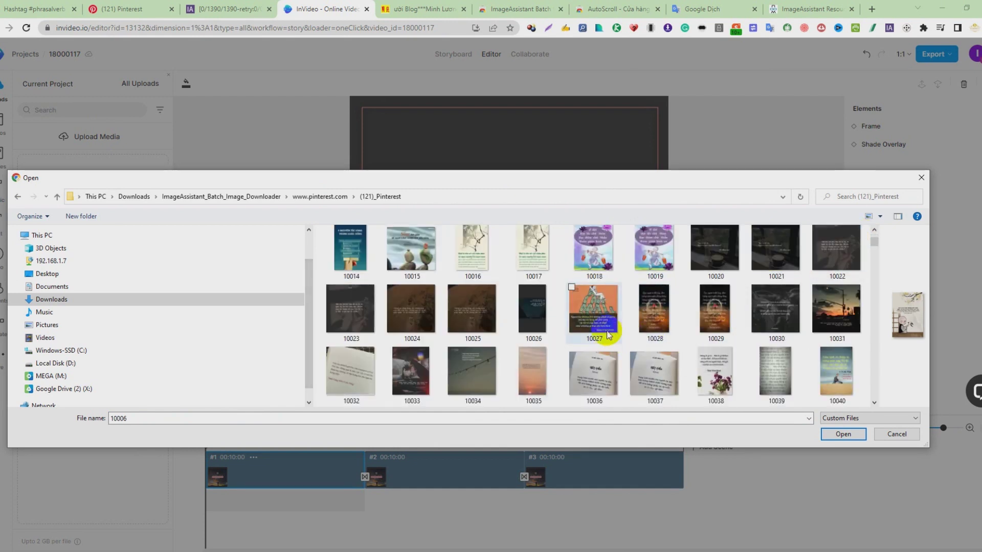
{"action": "scroll", "coordinate": [616, 333], "scroll_direction": "up", "scroll_amount": 1}
{"action": "mouse_move", "coordinate": [873, 237]}
{"action": "left_mouse_down"}
{"action": "mouse_move", "coordinate": [867, 413]}
{"action": "mouse_move", "coordinate": [869, 219]}
{"action": "left_mouse_up"}
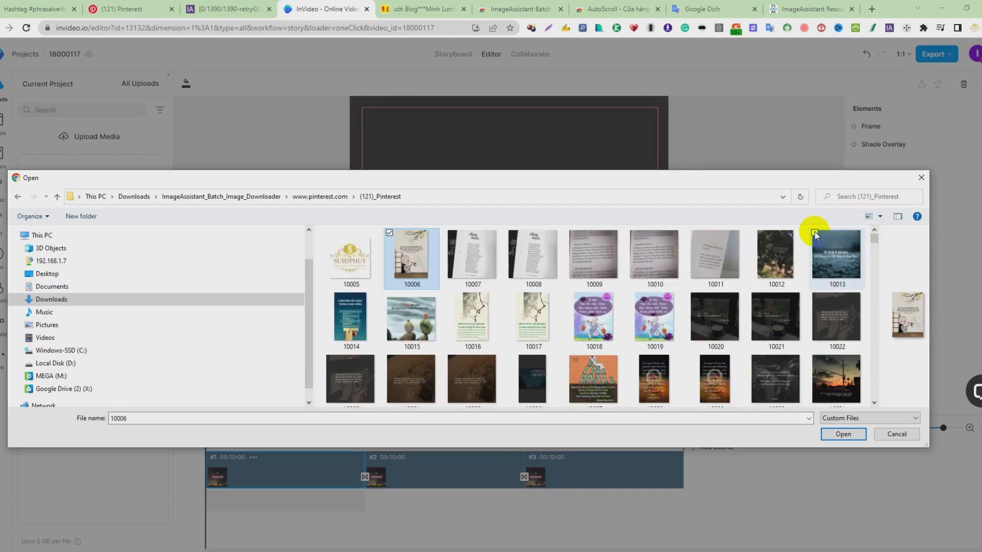
{"action": "left_click", "coordinate": [813, 233]}
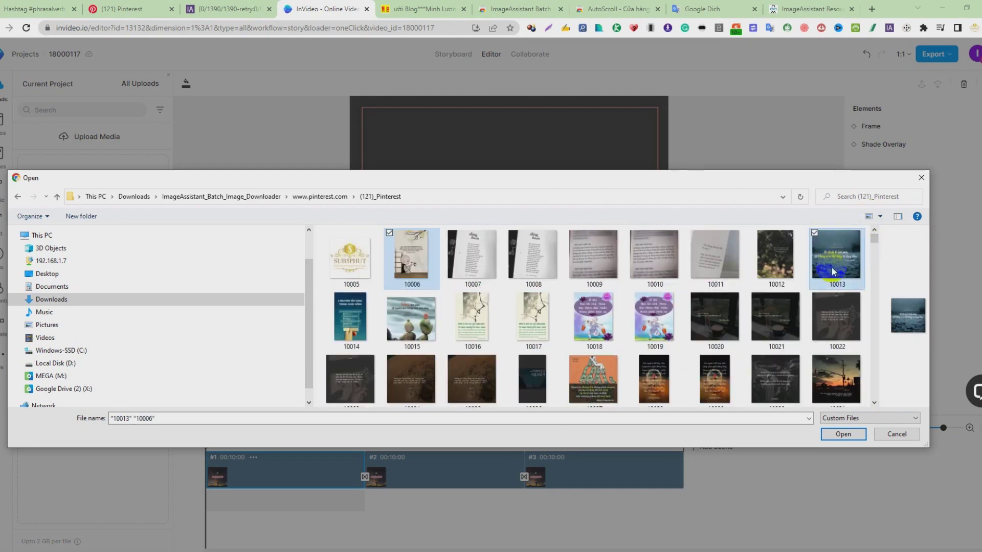
{"action": "left_click", "coordinate": [814, 296]}
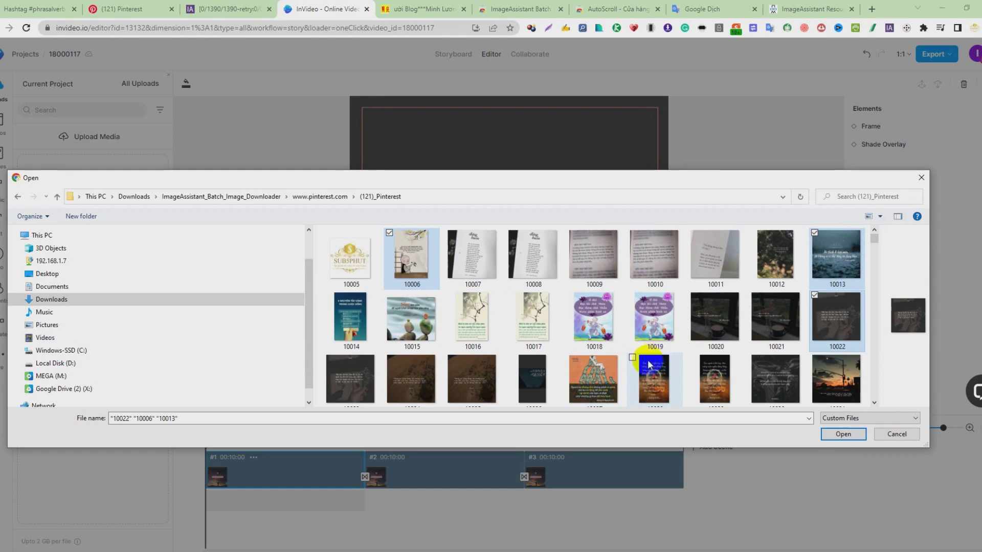
{"action": "left_click", "coordinate": [754, 358]}
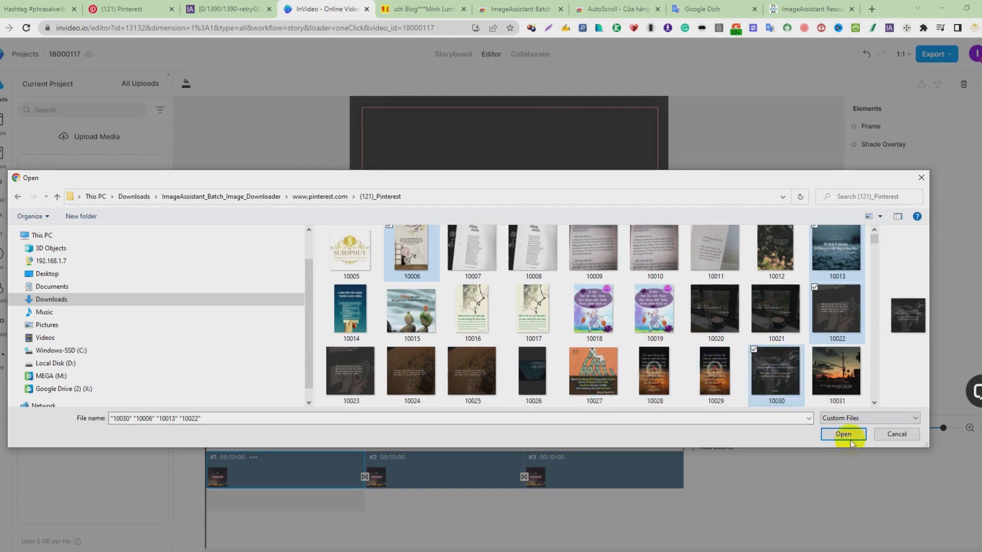
{"action": "left_click", "coordinate": [845, 434]}
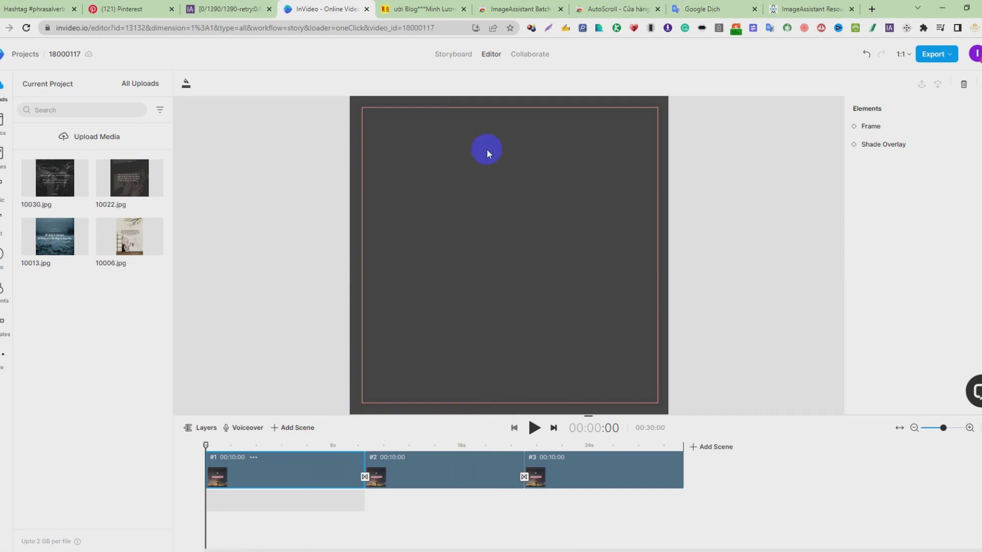
Add the uploaded image 10030.jpg as a layer filling the first scene
{"action": "left_click", "coordinate": [445, 377]}
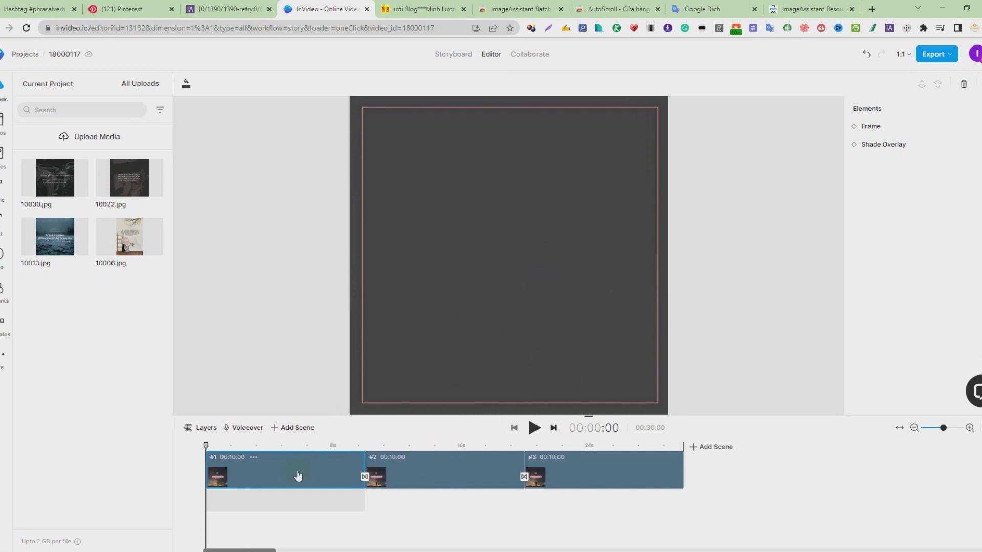
{"action": "left_click", "coordinate": [518, 282]}
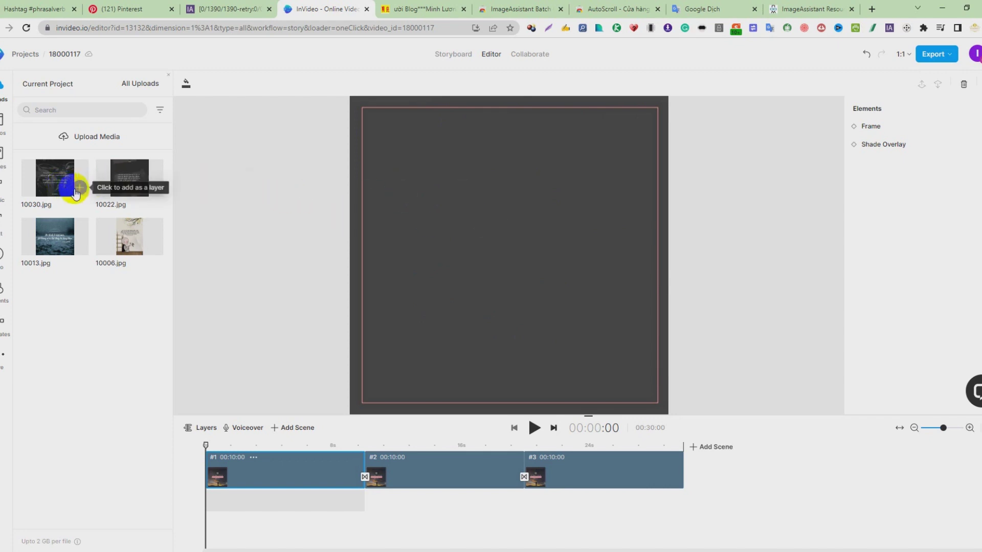
{"action": "left_click", "coordinate": [80, 189]}
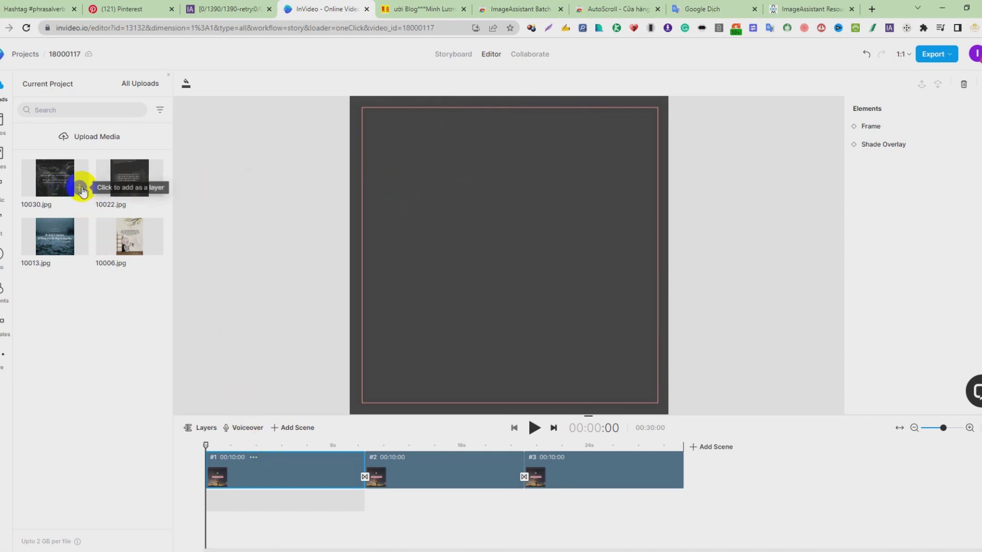
{"action": "left_click", "coordinate": [81, 194]}
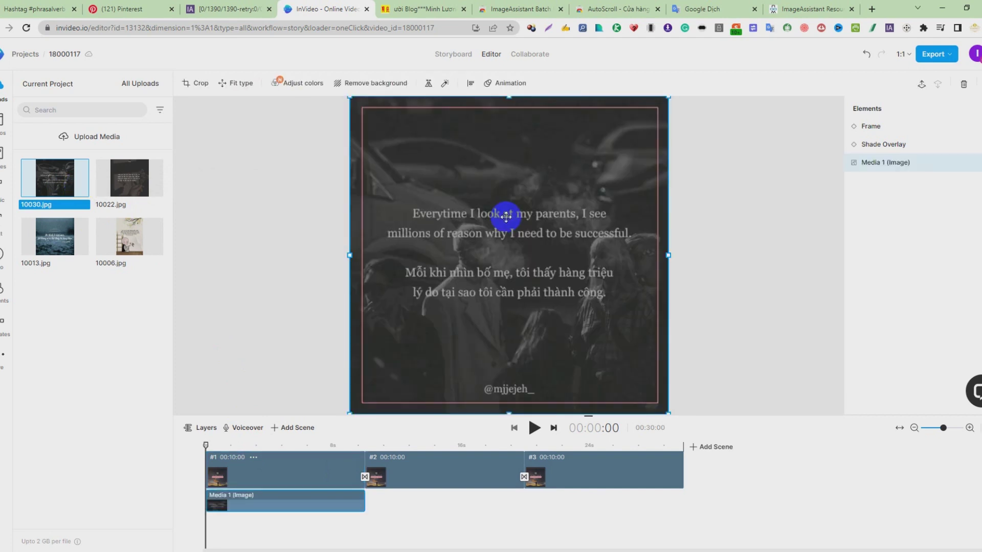
{"action": "left_click", "coordinate": [592, 276]}
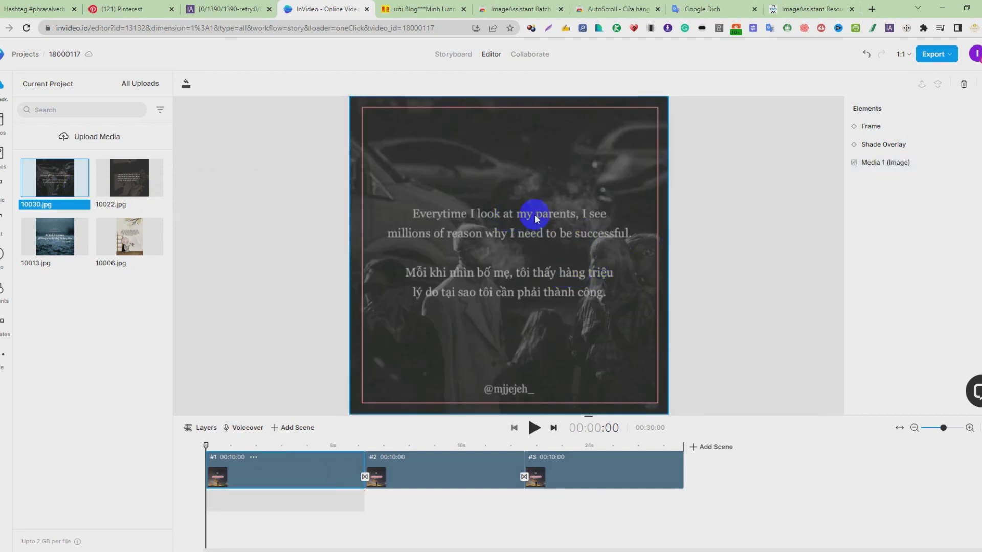
{"action": "left_click", "coordinate": [636, 287]}
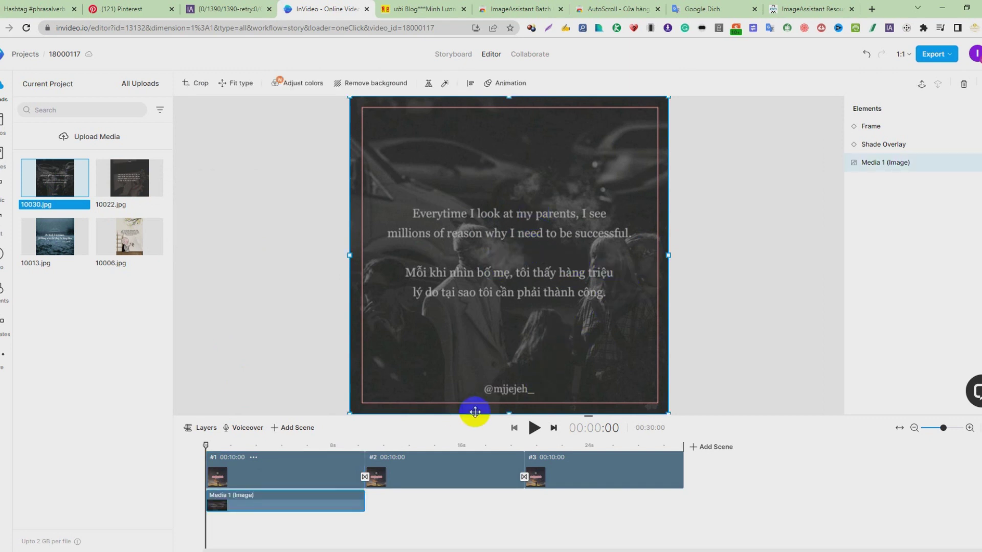
Add 10022.jpg as a layer to the second scene and play part of that scene to check it
{"action": "left_click_drag", "start_coordinate": [206, 445], "coordinate": [429, 445]}
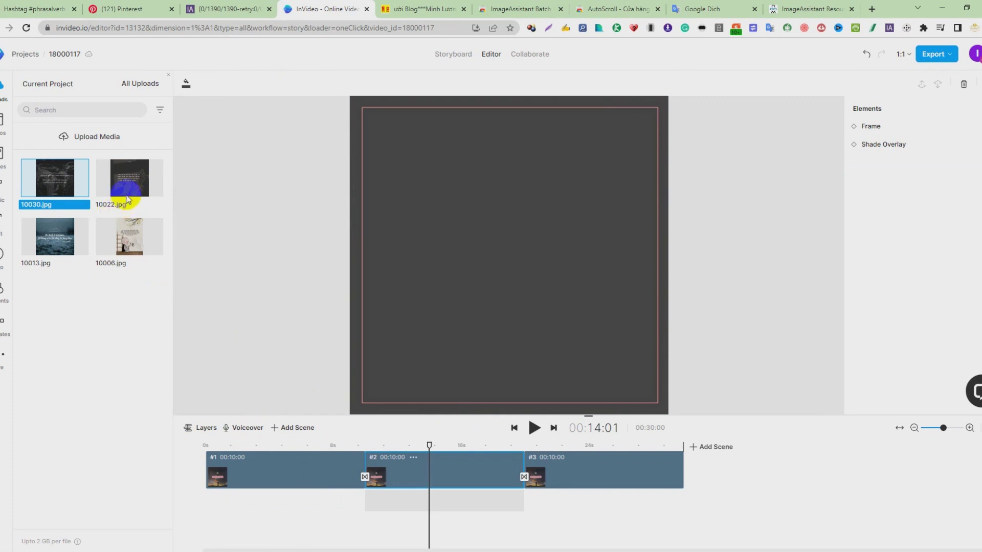
{"action": "left_click", "coordinate": [152, 190]}
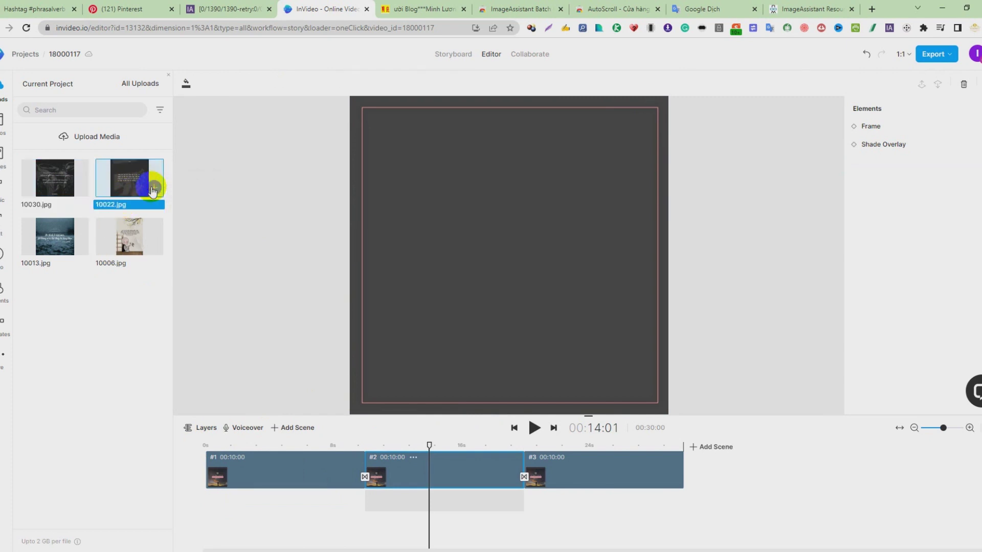
{"action": "left_click", "coordinate": [541, 426]}
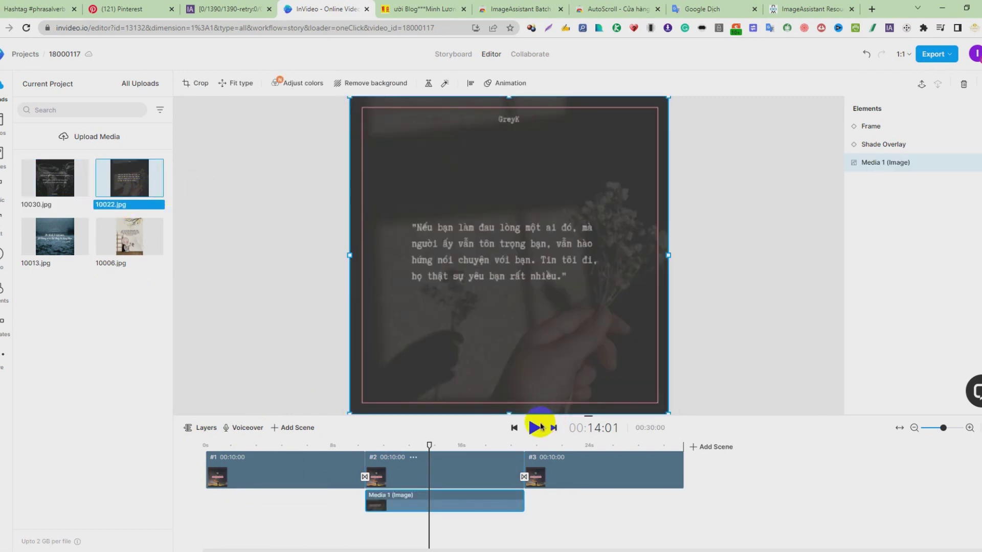
{"action": "left_click", "coordinate": [537, 428]}
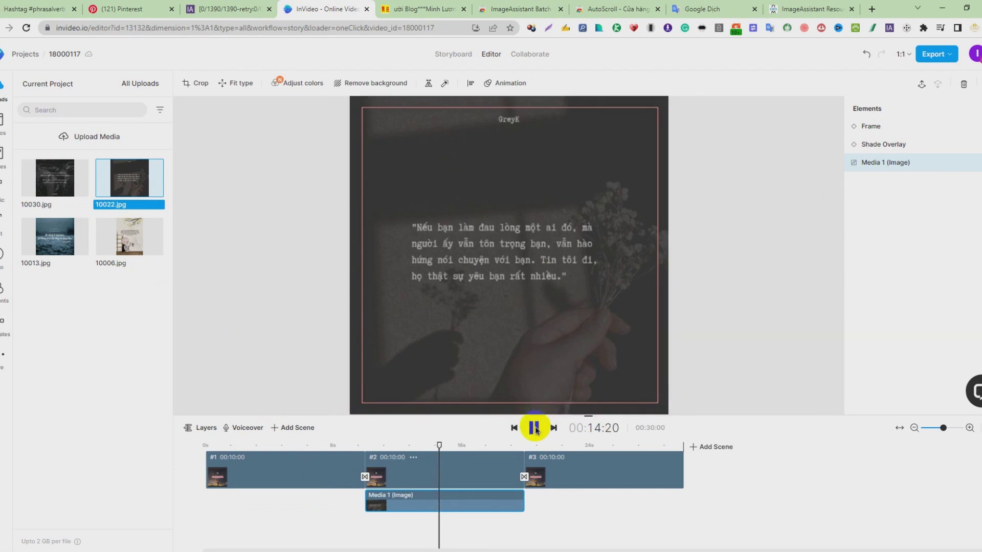
{"action": "left_click", "coordinate": [534, 427]}
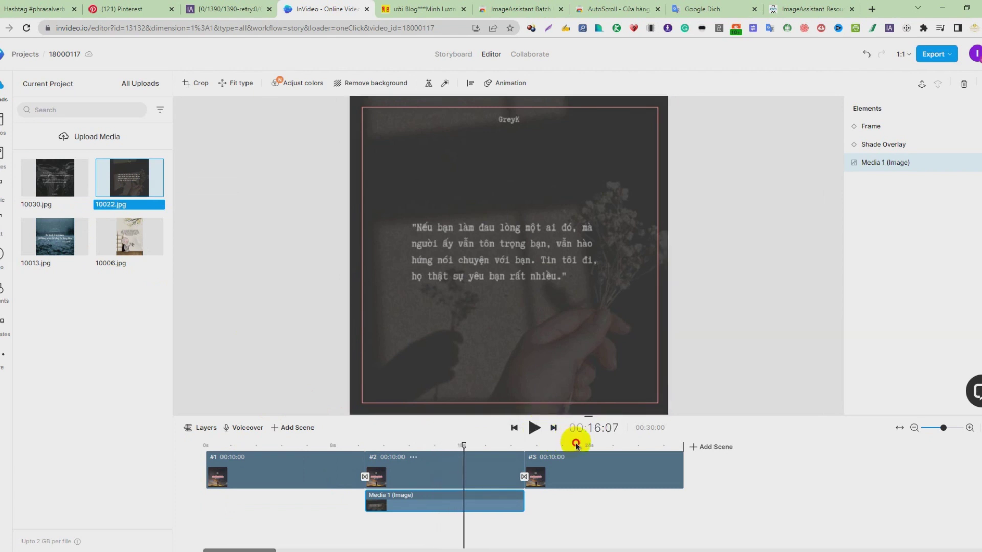
Add 10013.jpg as a layer to the third scene and briefly play that scene
{"action": "left_click", "coordinate": [578, 444]}
{"action": "left_click", "coordinate": [613, 449]}
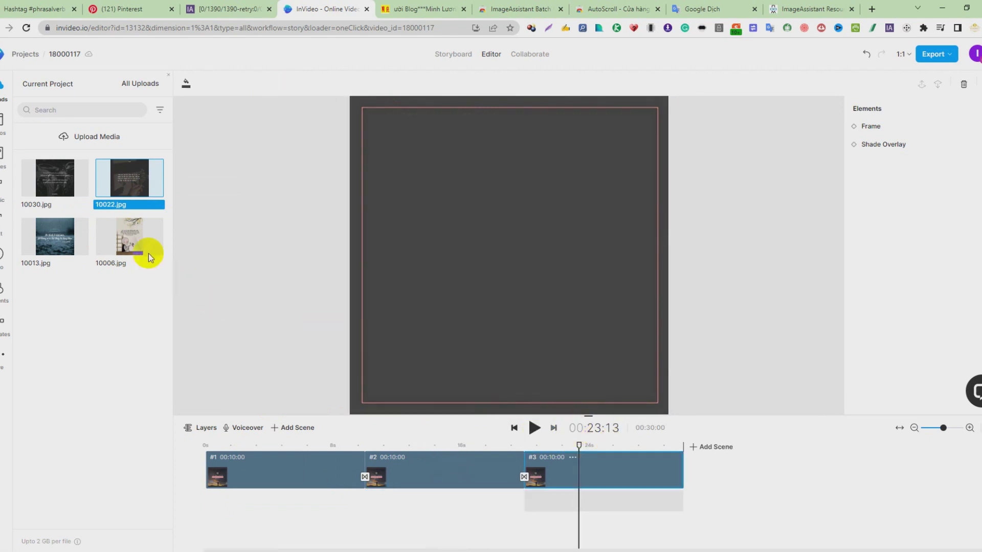
{"action": "left_click", "coordinate": [79, 253]}
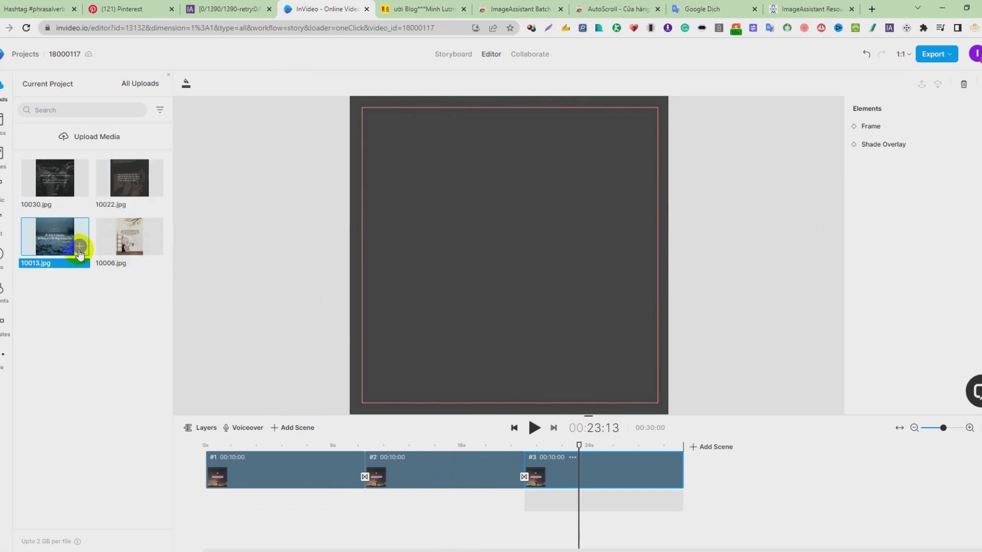
{"action": "left_click", "coordinate": [79, 254]}
{"action": "left_click", "coordinate": [532, 435]}
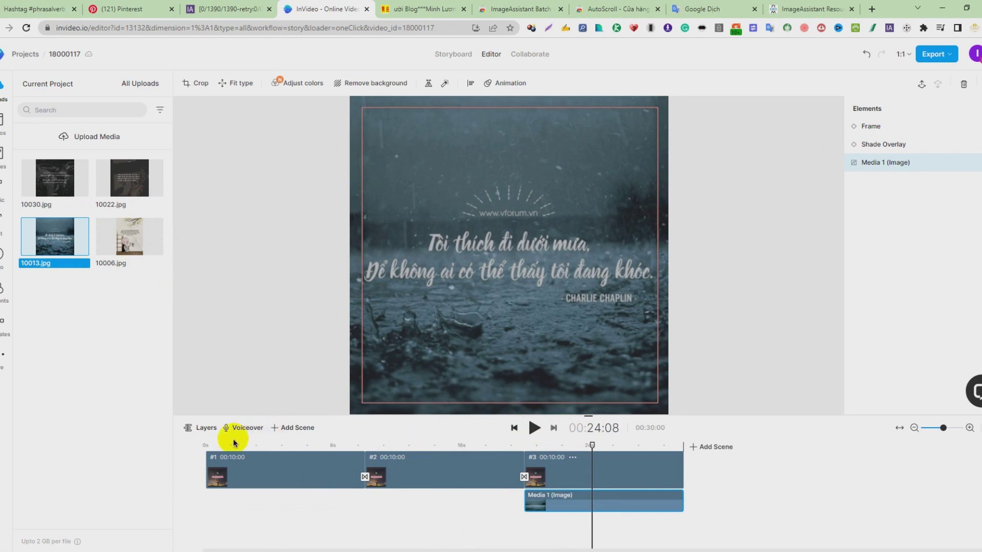
Preview the first seconds of the video from the start and return the playhead to the beginning
{"action": "left_click", "coordinate": [207, 446]}
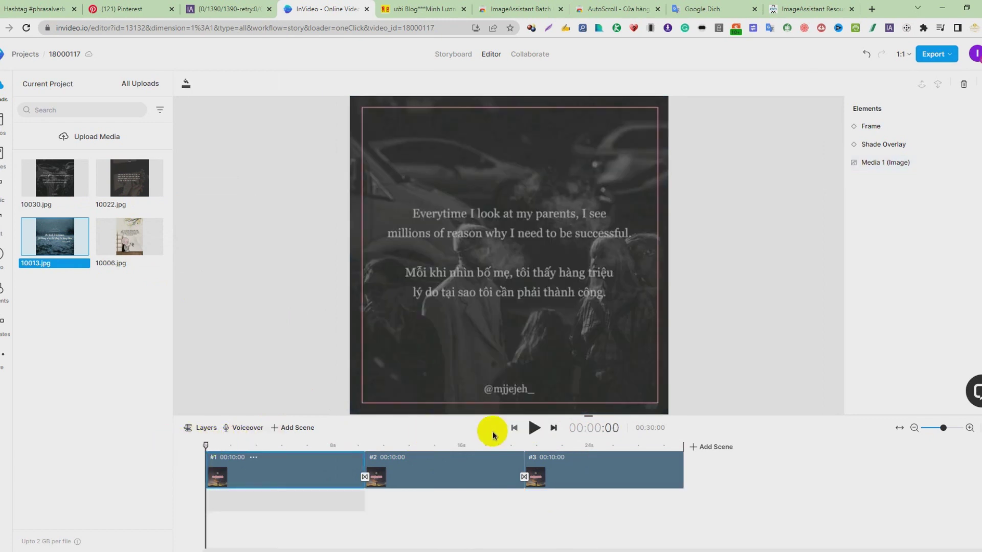
{"action": "left_click", "coordinate": [532, 429]}
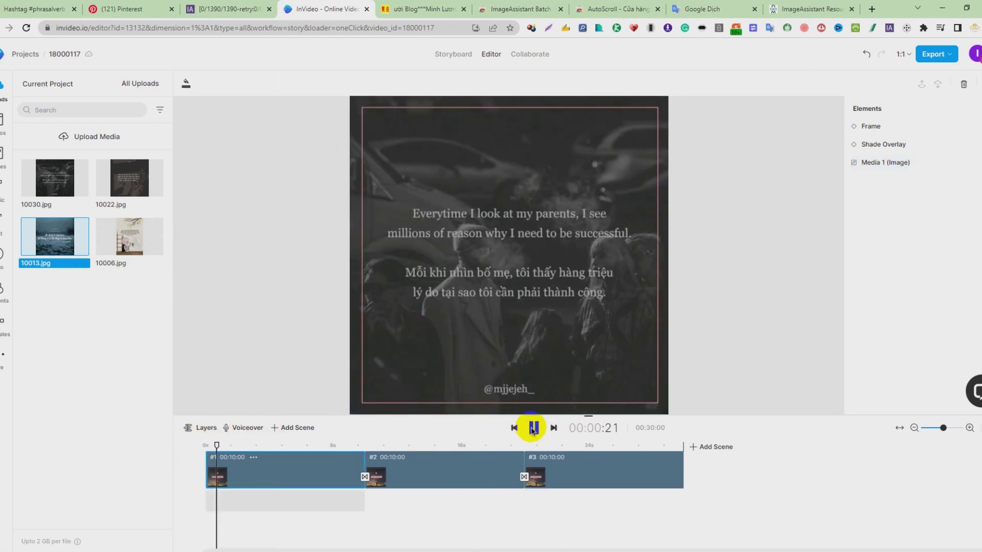
{"action": "left_click", "coordinate": [531, 429]}
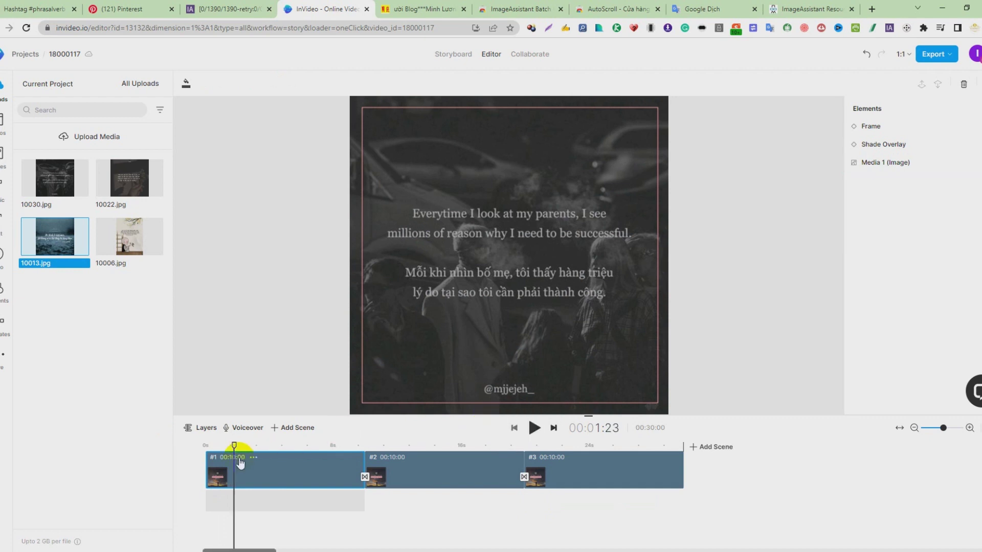
{"action": "left_click_drag", "start_coordinate": [233, 443], "coordinate": [204, 444]}
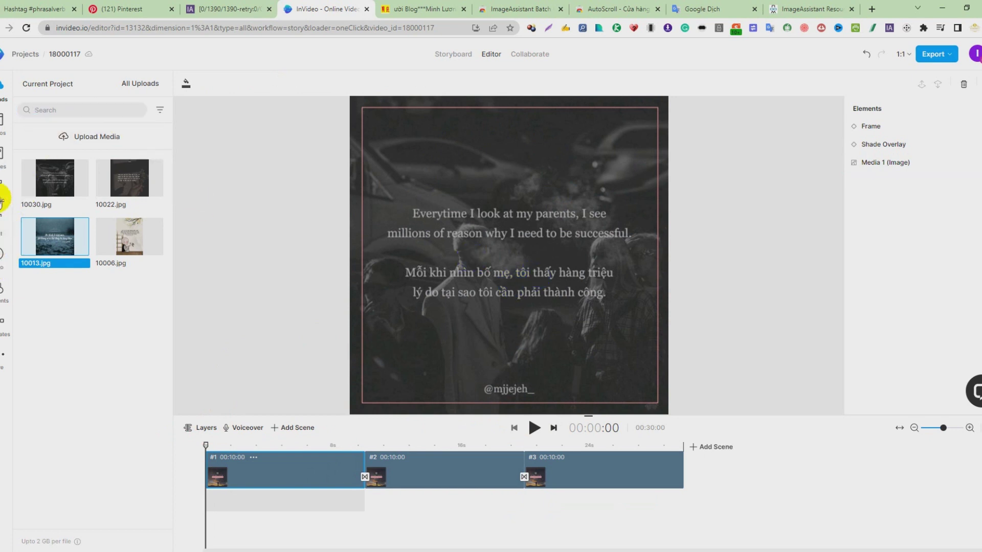
Browse the music library by the Sad mood and listen to a preview of the track "Last Dream"
{"action": "left_click", "coordinate": [2, 199]}
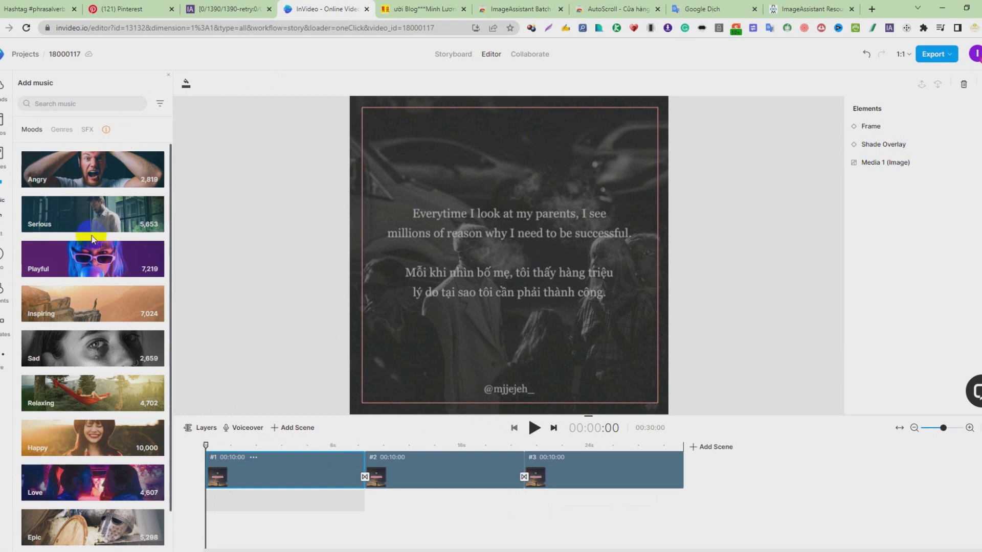
{"action": "left_click", "coordinate": [34, 358]}
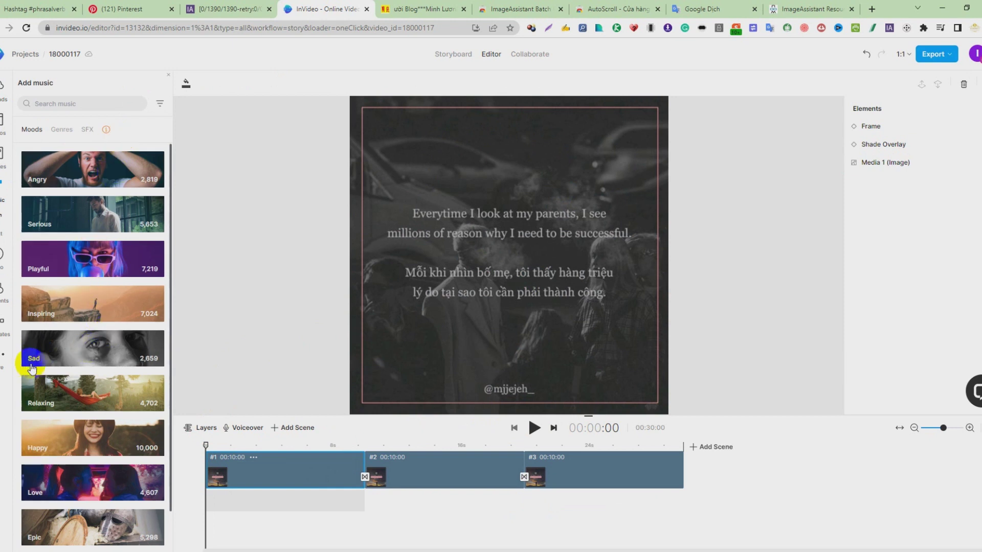
{"action": "left_click", "coordinate": [78, 349]}
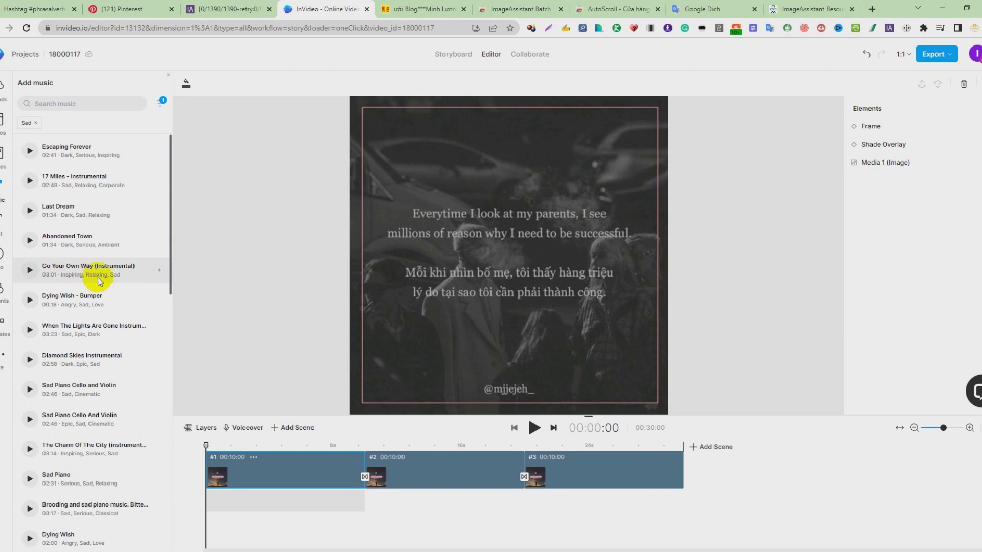
{"action": "left_click", "coordinate": [29, 212]}
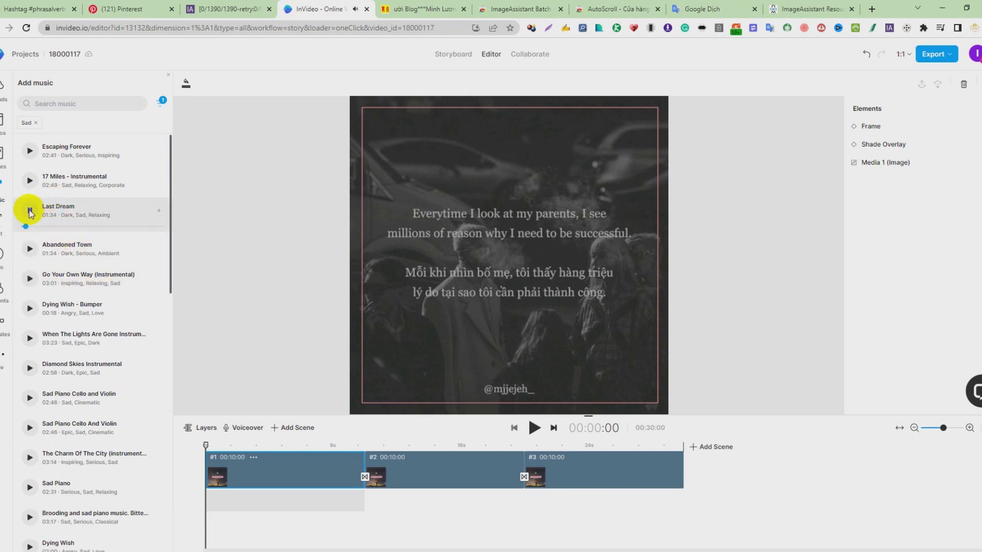
{"action": "left_click", "coordinate": [29, 211]}
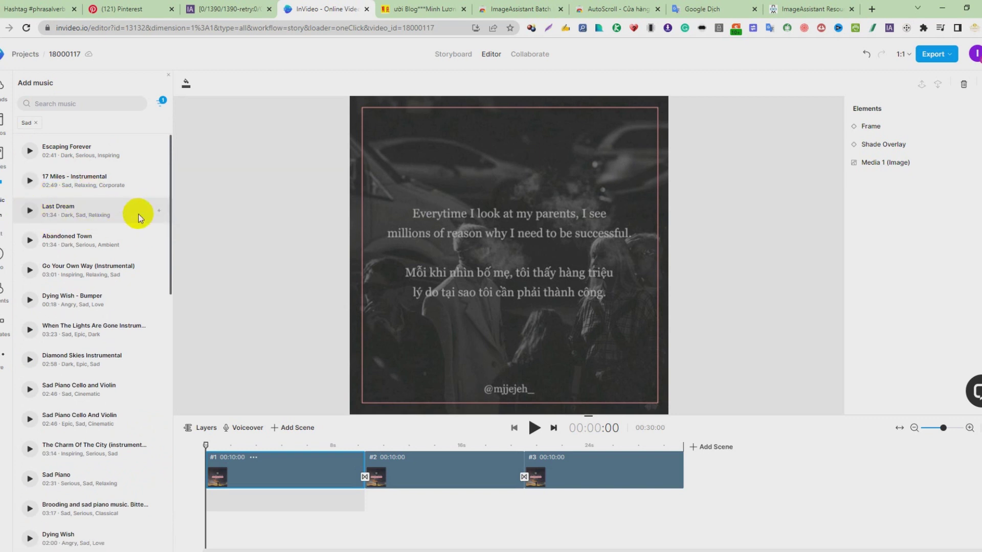
Add the track "Last Dream" to the video, lower its volume to -30 dB and play the opening seconds to check it
{"action": "left_click", "coordinate": [157, 211]}
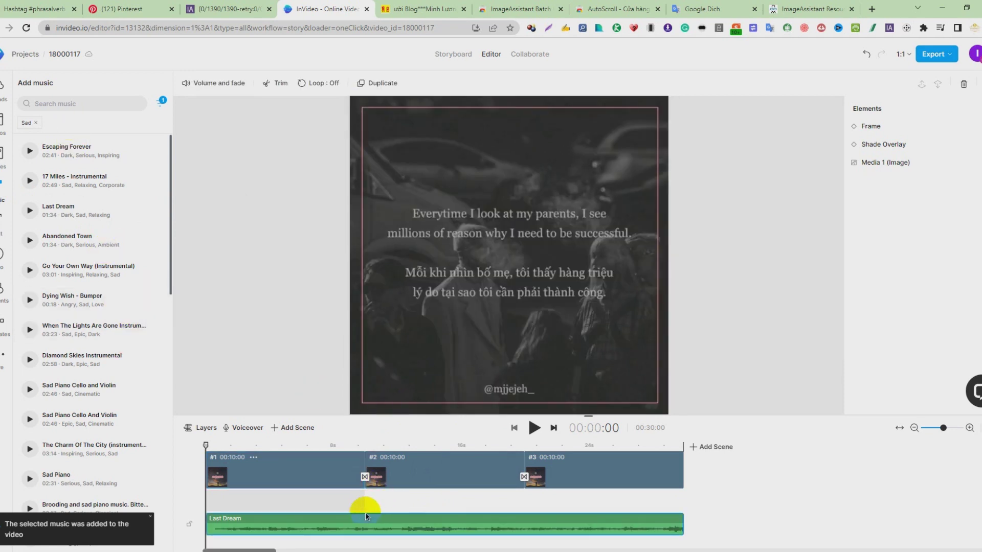
{"action": "left_click", "coordinate": [231, 82]}
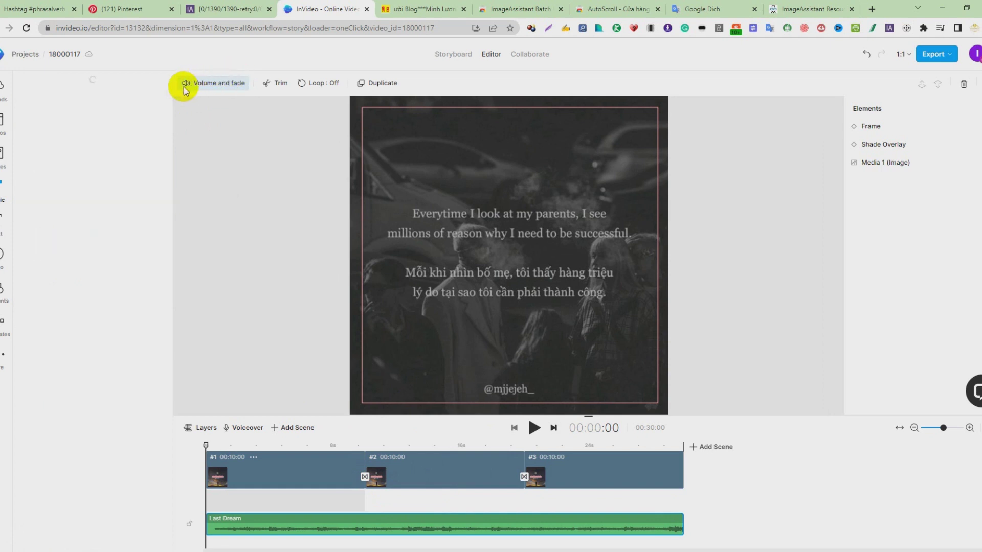
{"action": "left_click_drag", "start_coordinate": [109, 109], "coordinate": [82, 119]}
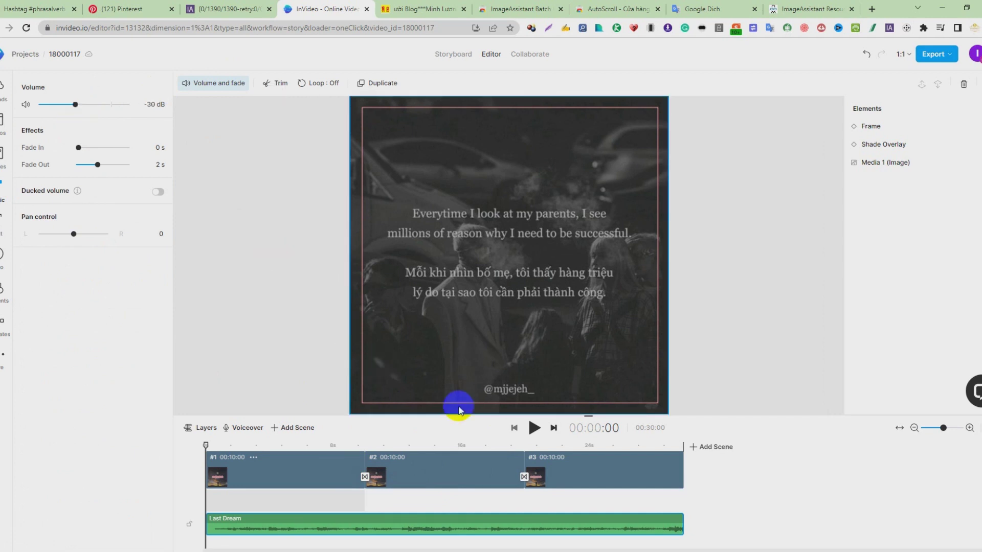
{"action": "left_click", "coordinate": [531, 427]}
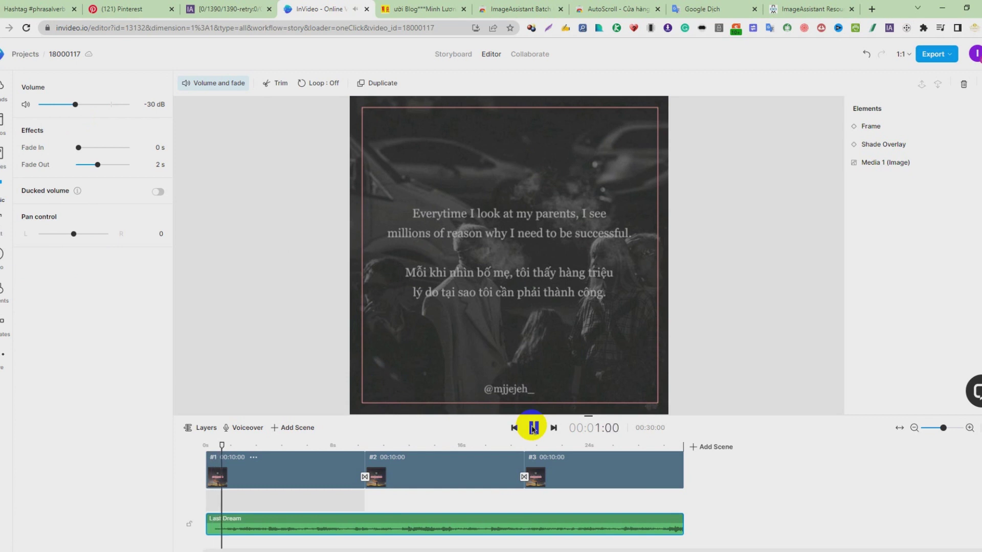
{"action": "left_click", "coordinate": [532, 428]}
Set the music track's volume to 0 dB and play a few seconds of the first scene to hear it
{"action": "left_click_drag", "start_coordinate": [76, 104], "coordinate": [110, 106]}
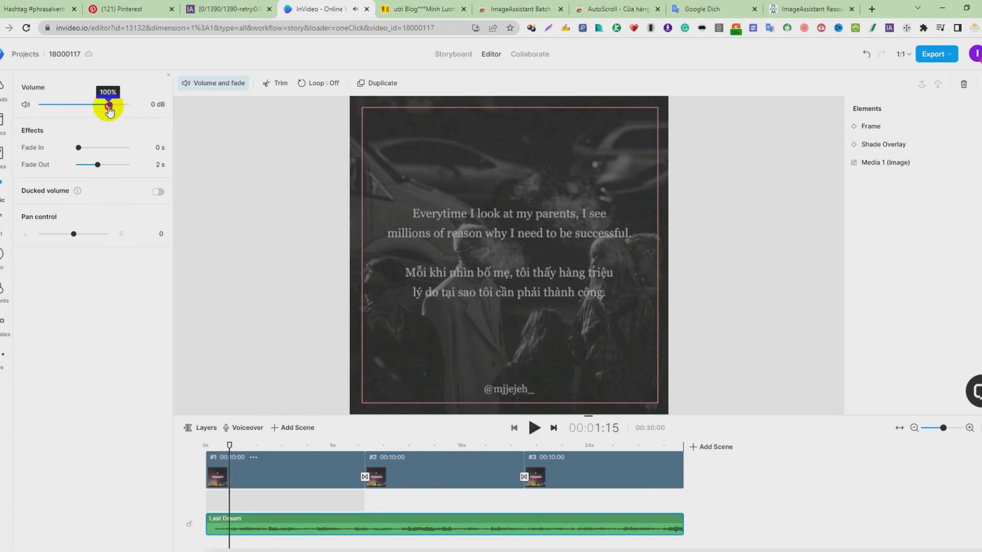
{"action": "left_click", "coordinate": [534, 429]}
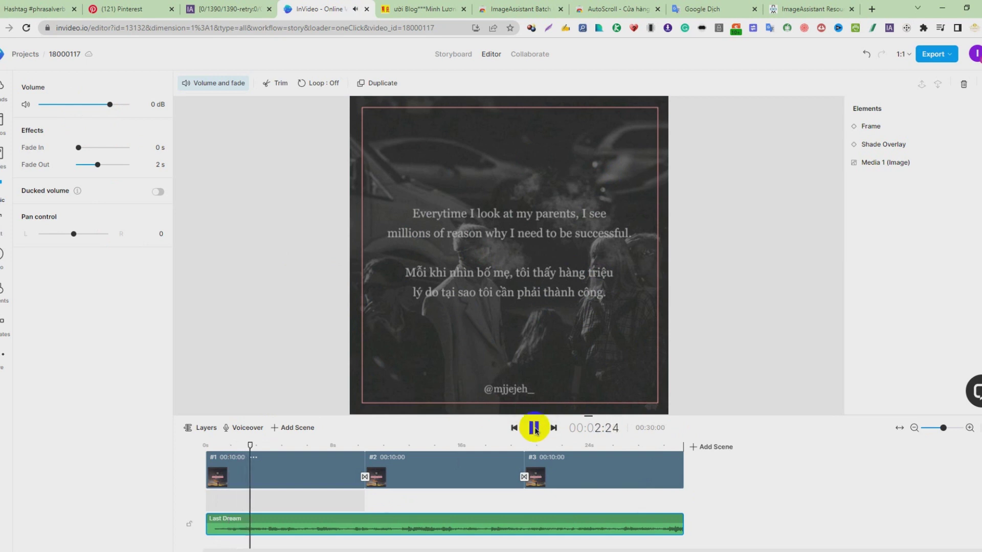
{"action": "left_click", "coordinate": [534, 428]}
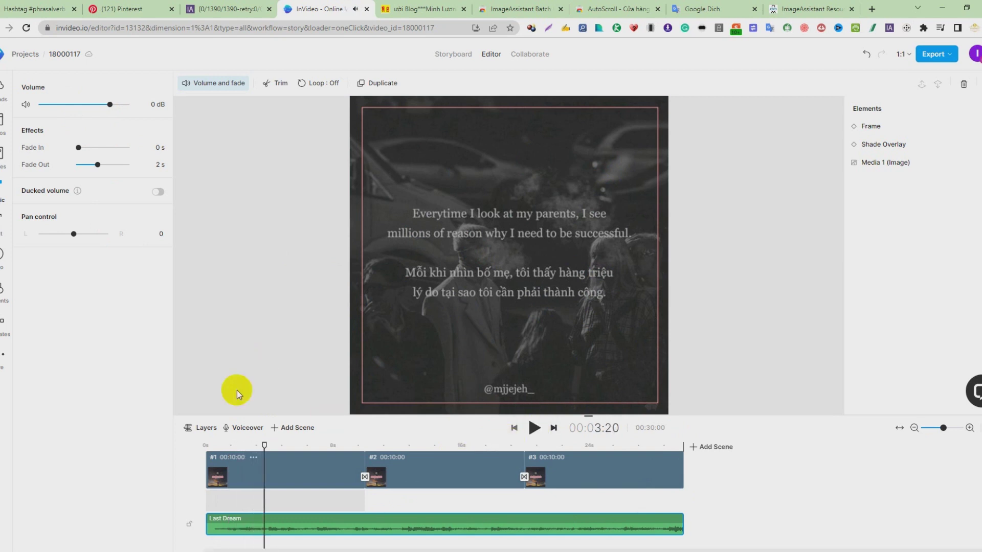
Browse the New and Animations transitions and place Wipe Right between the first and second scenes
{"action": "left_click", "coordinate": [370, 479]}
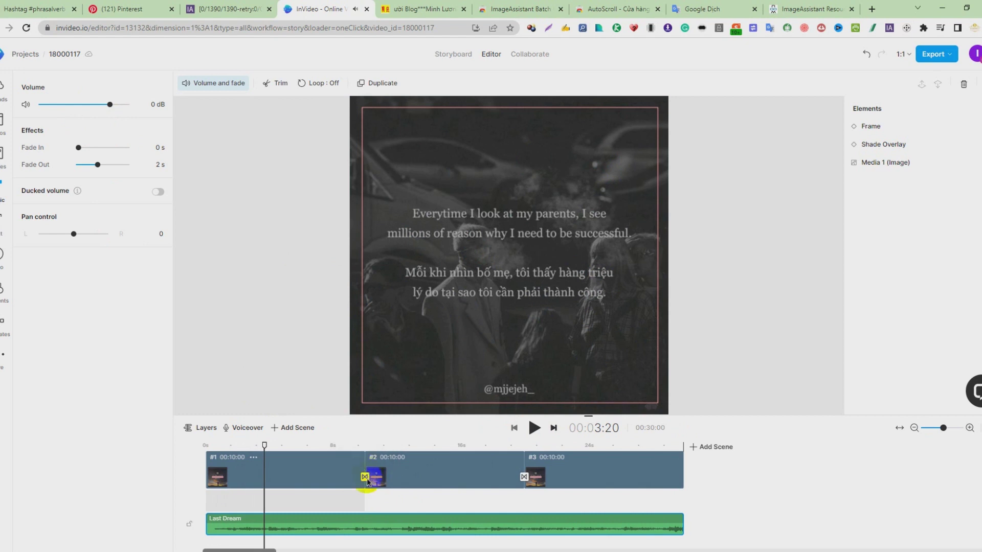
{"action": "left_click", "coordinate": [370, 480]}
{"action": "left_click", "coordinate": [365, 477]}
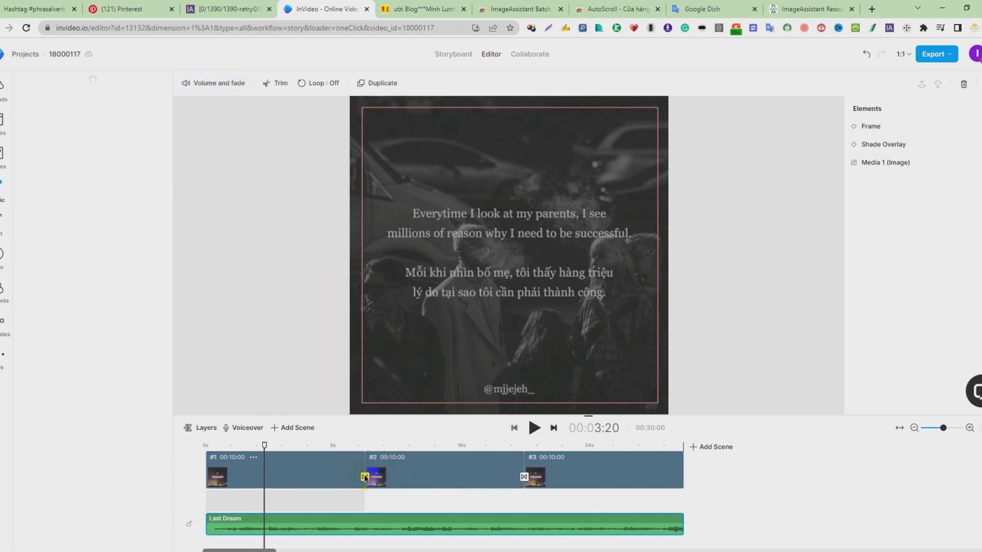
{"action": "left_click", "coordinate": [218, 263]}
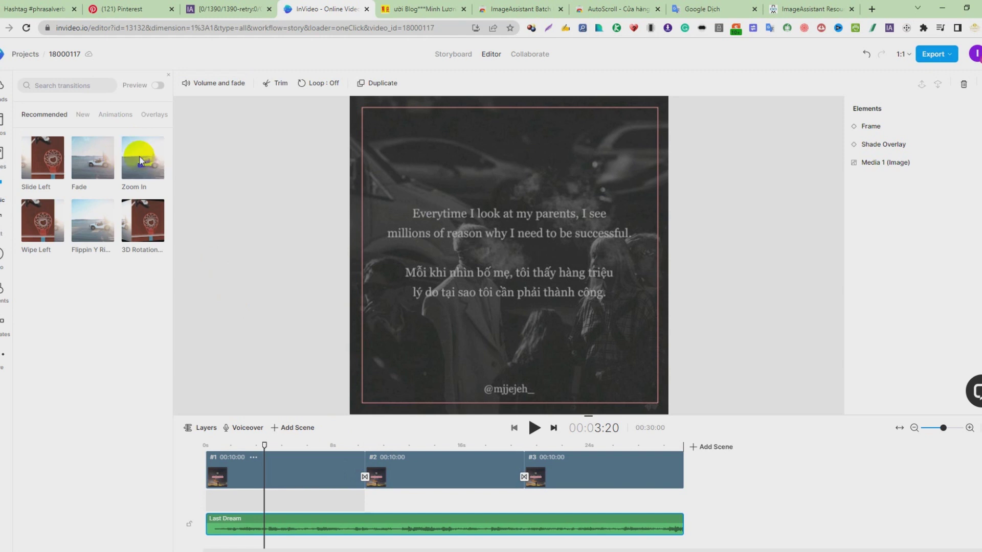
{"action": "left_click", "coordinate": [87, 116]}
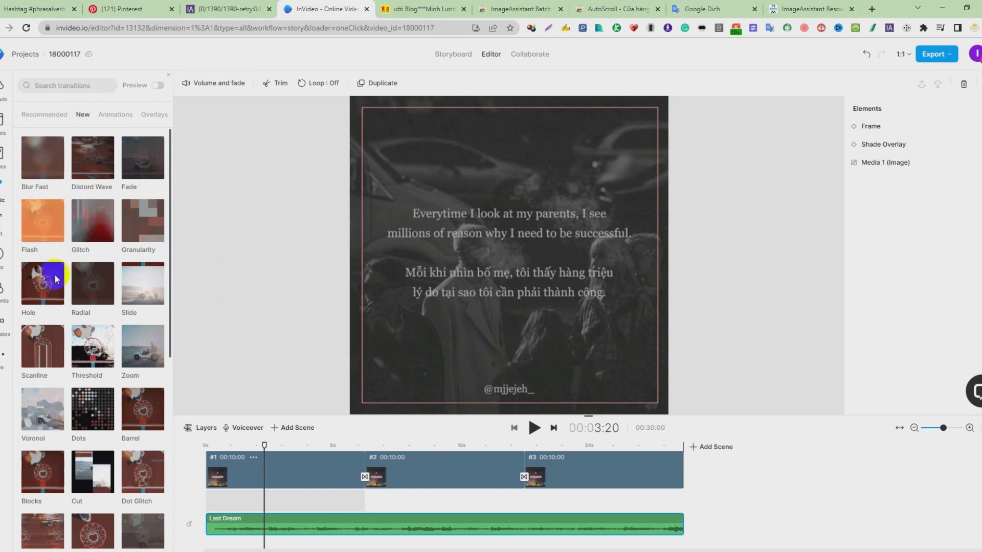
{"action": "left_click", "coordinate": [109, 119]}
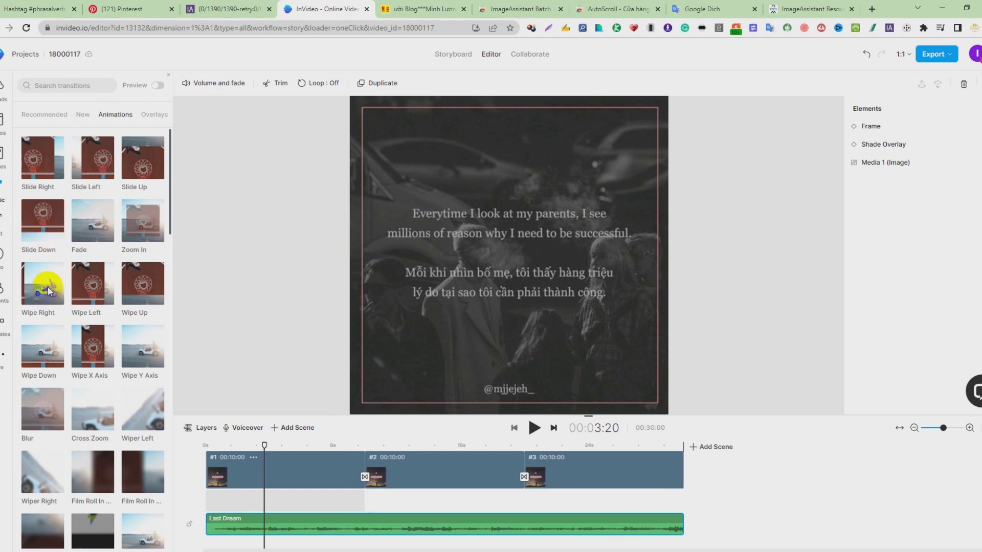
{"action": "left_click", "coordinate": [49, 290]}
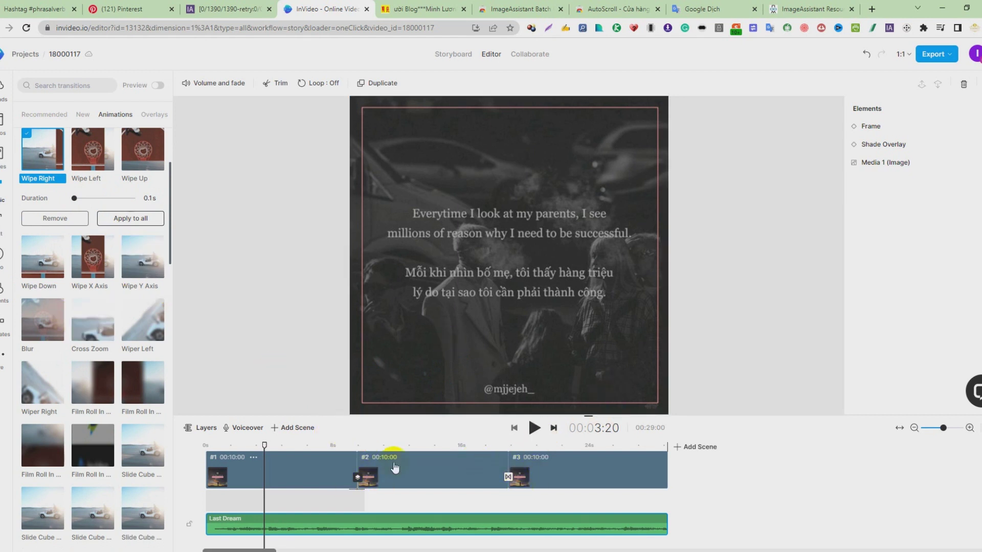
Apply the Wipe Right transition to all transitions in the video and play it through to the end
{"action": "left_click", "coordinate": [117, 220]}
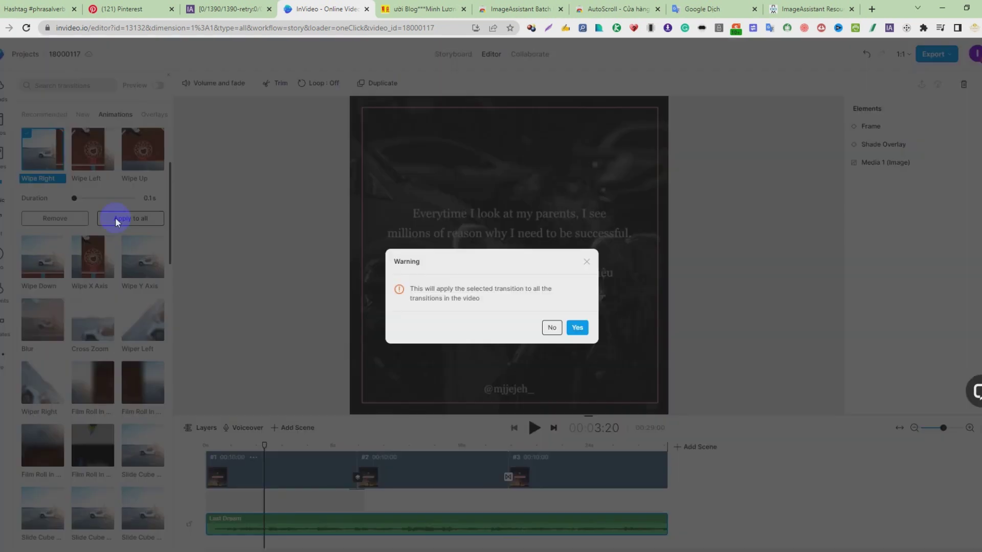
{"action": "left_click", "coordinate": [577, 328]}
{"action": "left_click", "coordinate": [534, 427]}
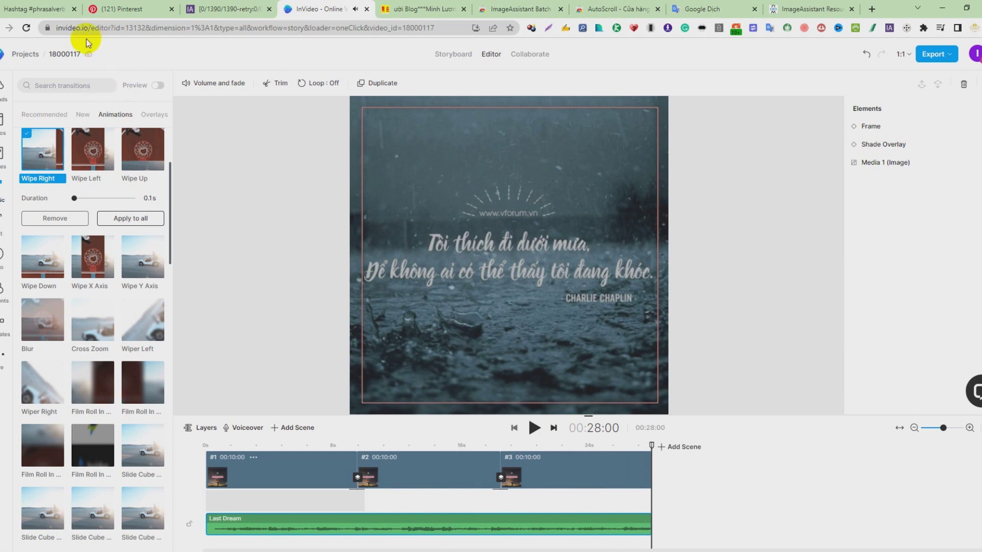
Rename the project as "Quote 1"
{"action": "left_click", "coordinate": [68, 51]}
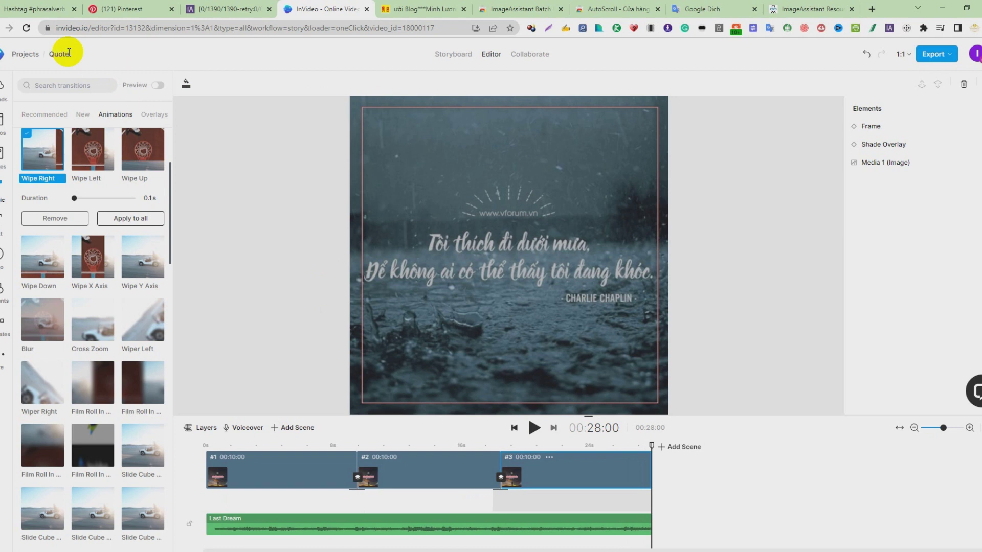
{"action": "left_click", "coordinate": [449, 302]}
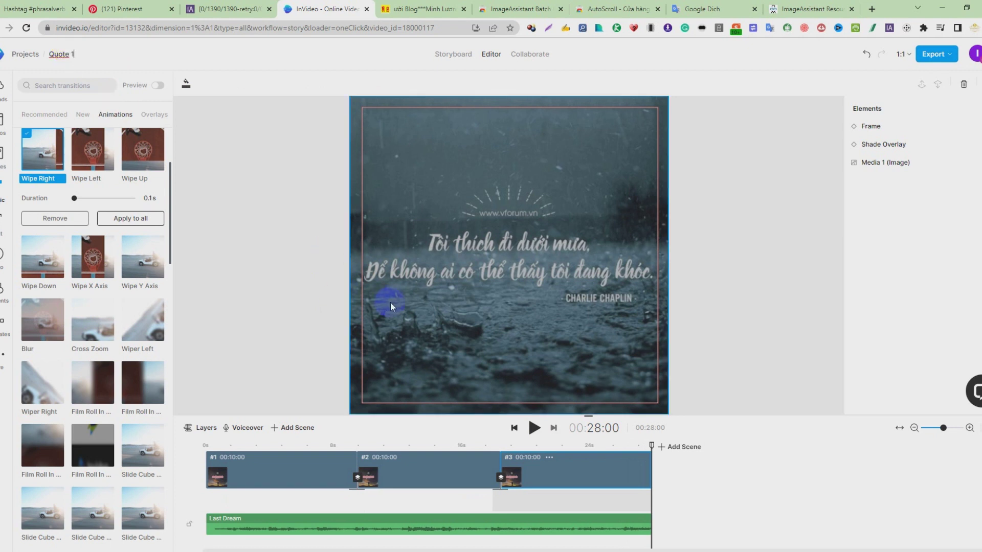
{"action": "left_click", "coordinate": [471, 278]}
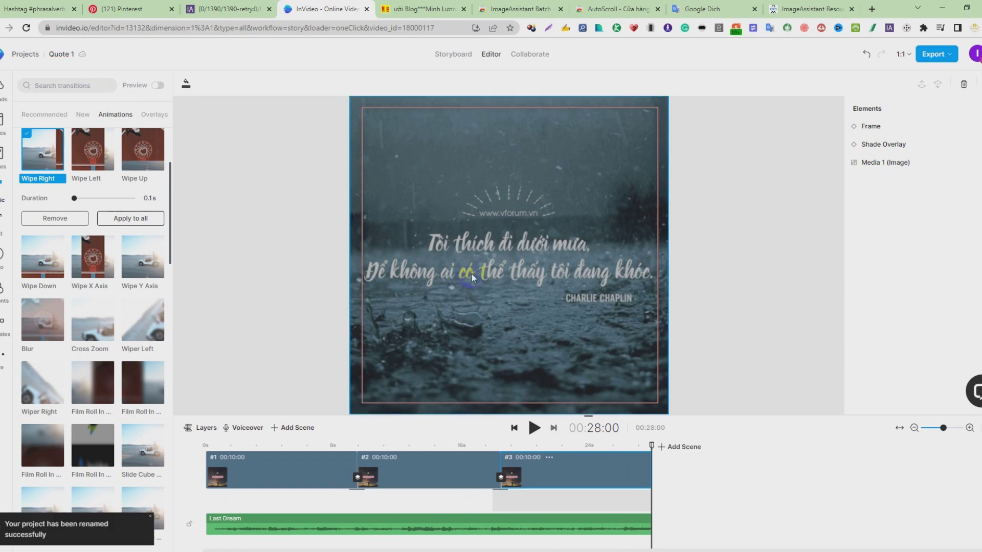
Export the finished video at 1080 resolution and wait for it to render
{"action": "left_click", "coordinate": [545, 364]}
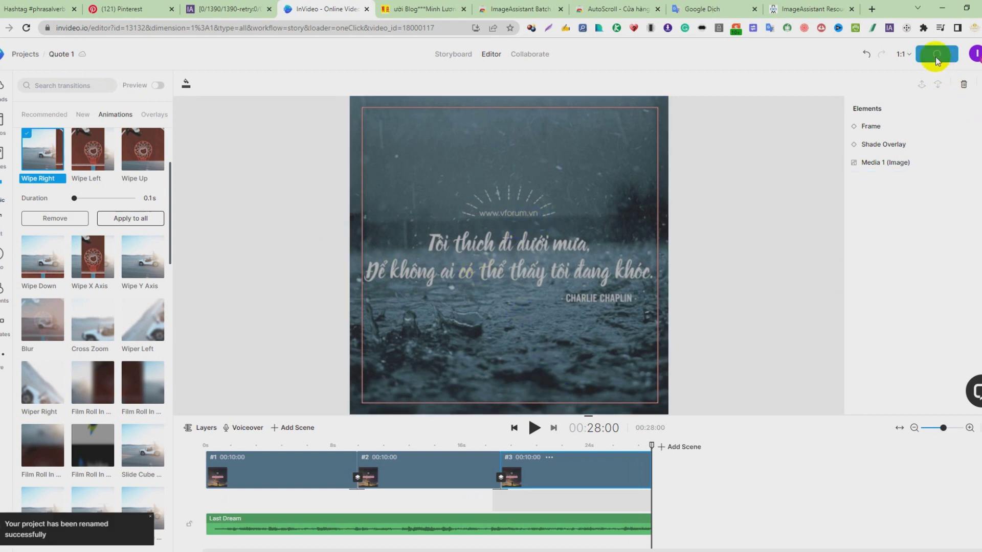
{"action": "left_click", "coordinate": [921, 212]}
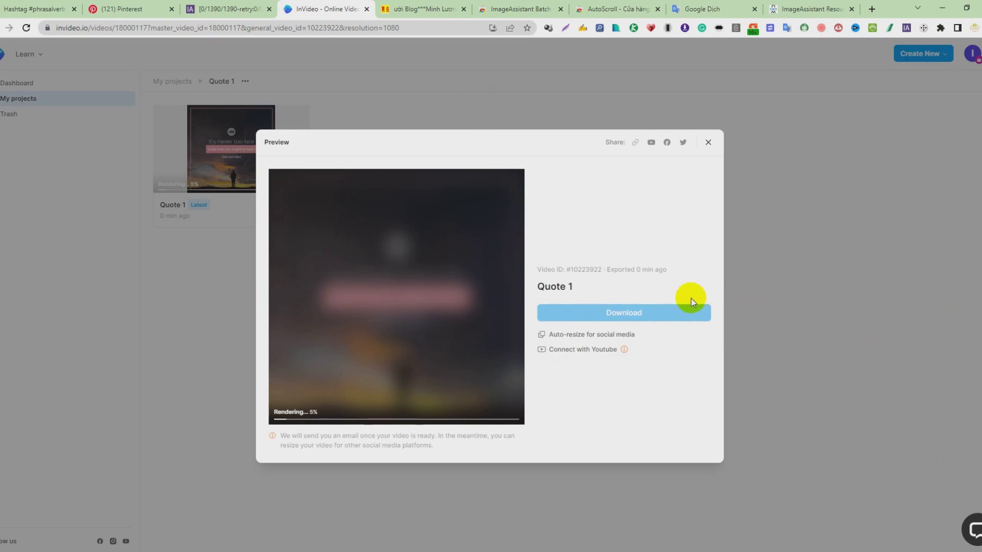
{"action": "left_click", "coordinate": [405, 426]}
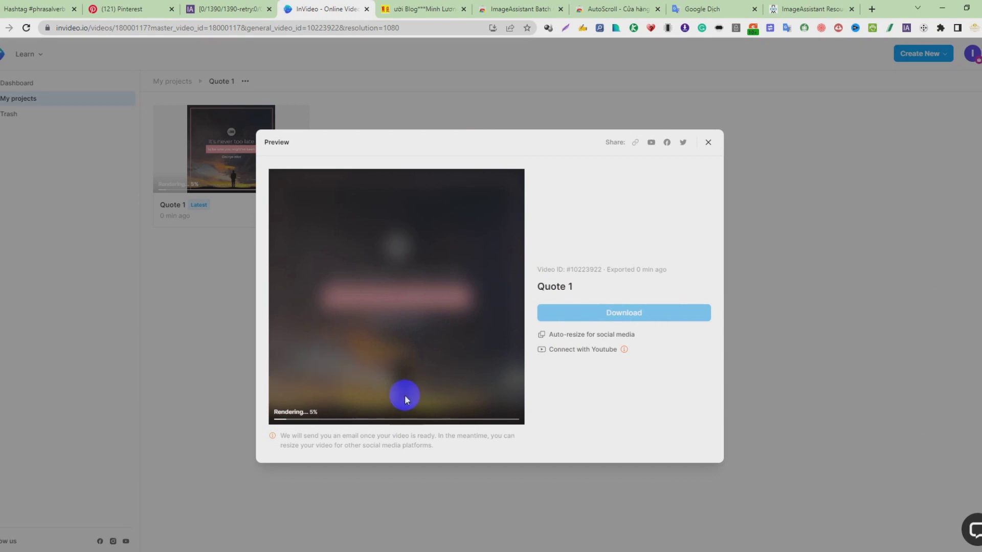
{"action": "left_click_drag", "start_coordinate": [291, 416], "coordinate": [538, 349]}
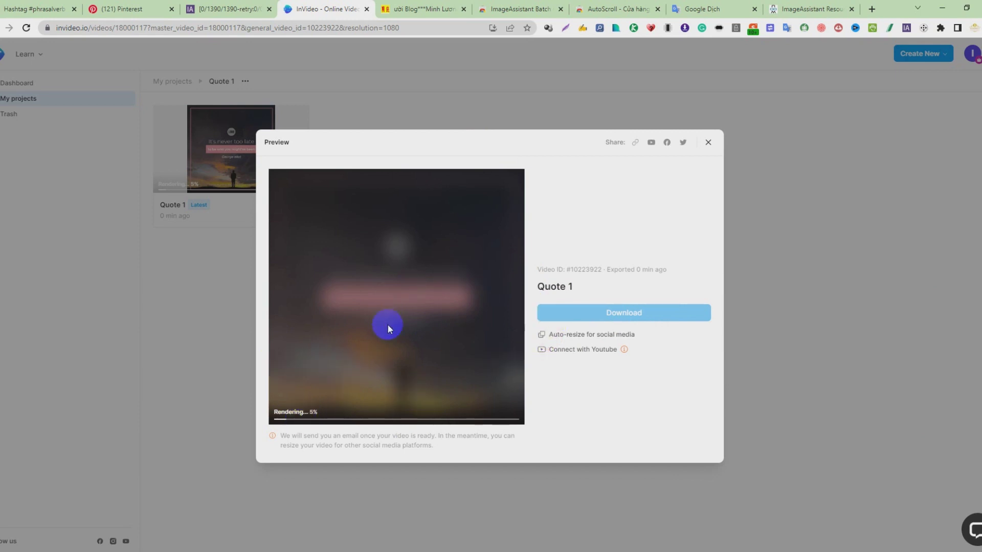
{"action": "left_click_drag", "start_coordinate": [352, 364], "coordinate": [520, 335]}
View the auto-resize dimension options for social media and briefly play the exported video's preview
{"action": "left_click", "coordinate": [589, 336]}
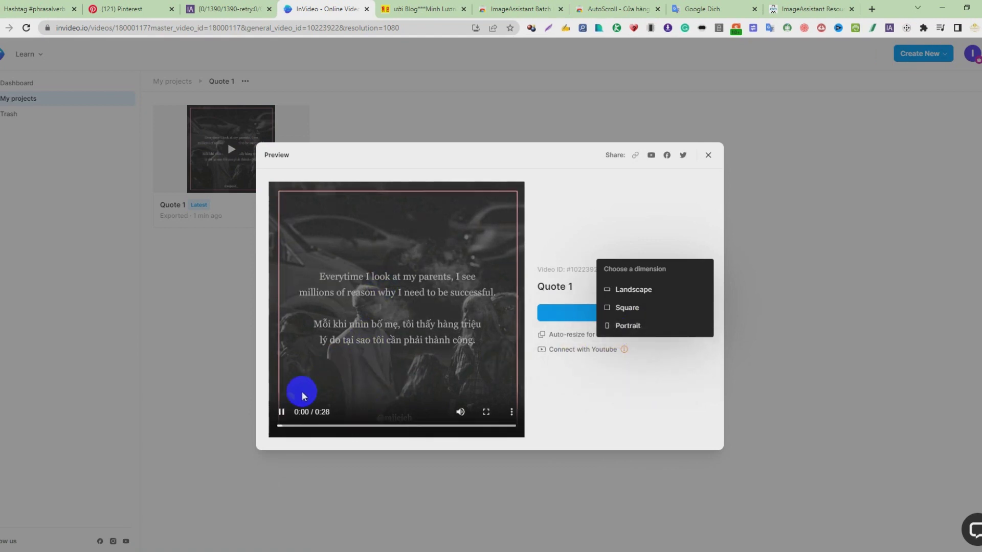
{"action": "left_click", "coordinate": [283, 411]}
{"action": "left_click", "coordinate": [282, 412]}
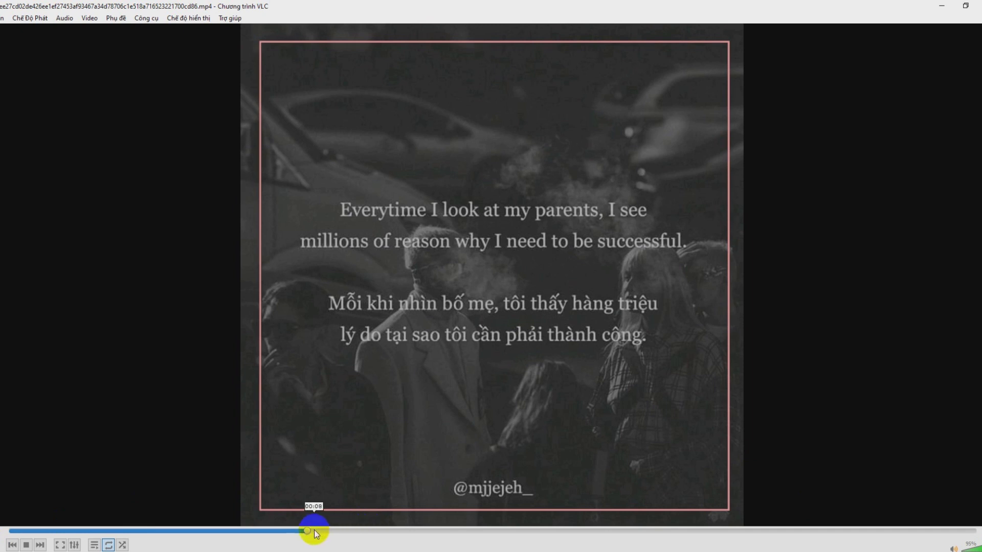
Switch to VLC and check the exported video by skipping through its quote scenes
{"action": "left_click_drag", "start_coordinate": [308, 531], "coordinate": [7, 531]}
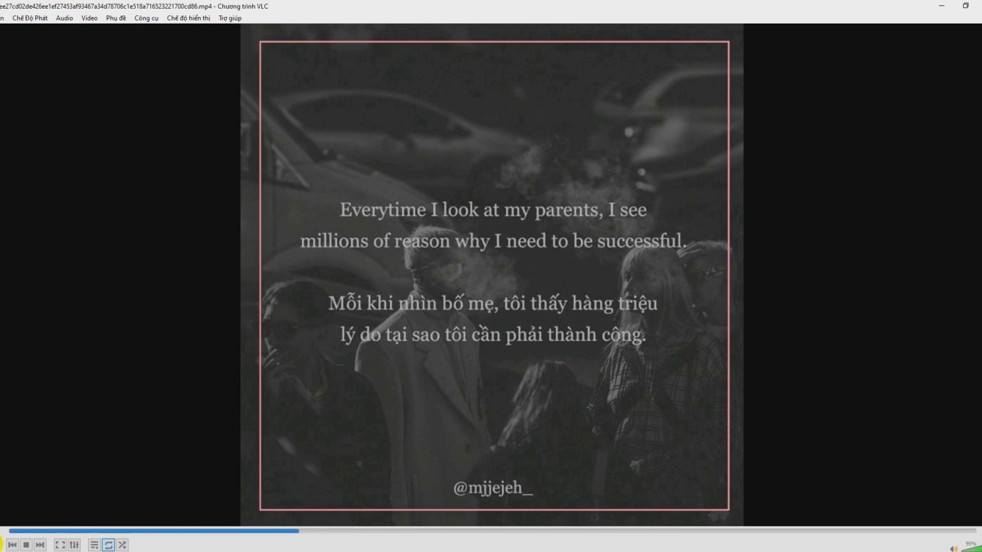
{"action": "left_click", "coordinate": [430, 531]}
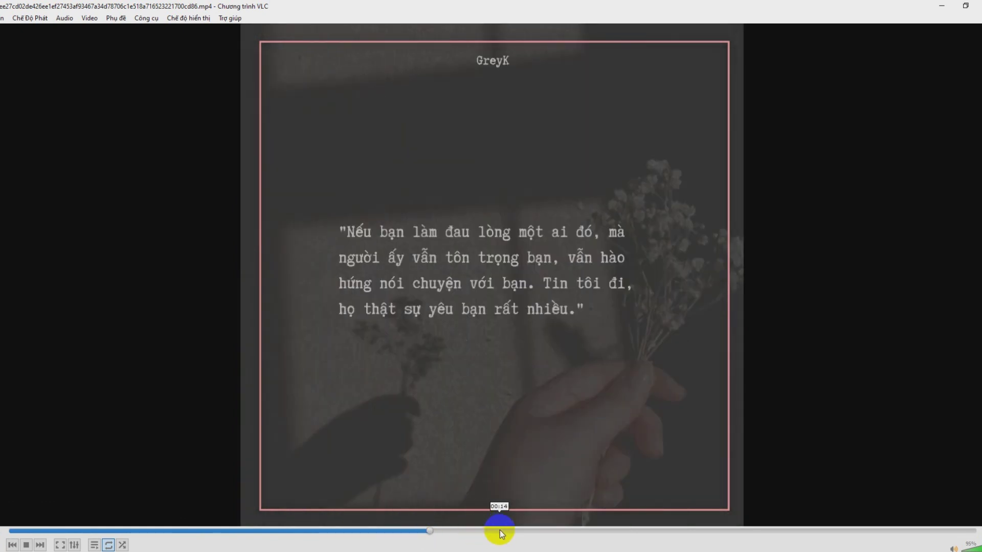
{"action": "left_click", "coordinate": [533, 532]}
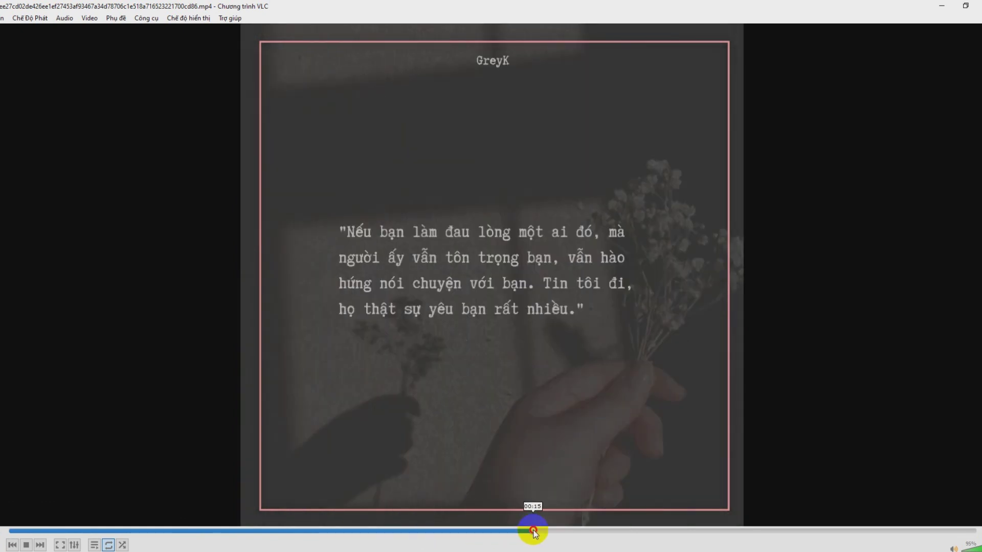
{"action": "left_click", "coordinate": [648, 531]}
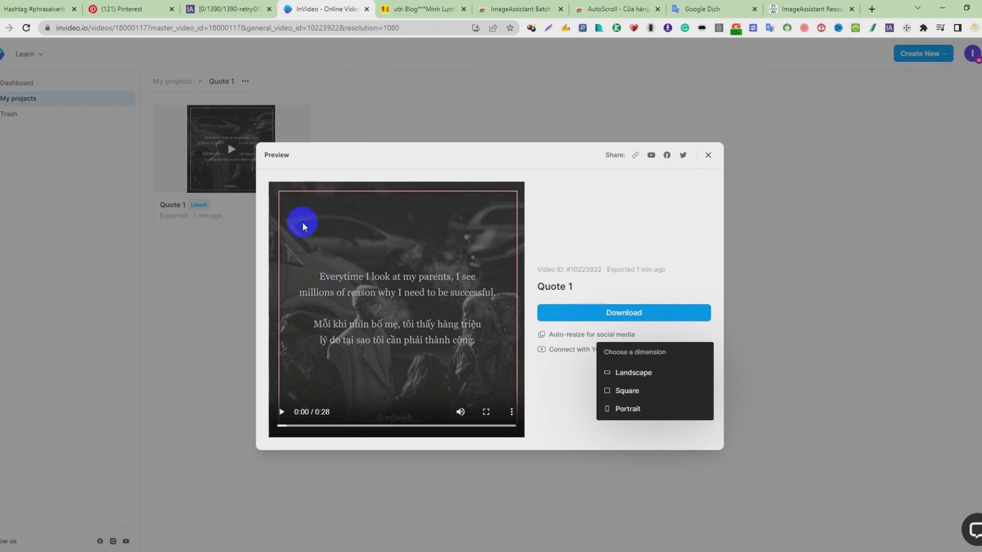
Open invideo.design in a new browser tab and look over its landing page
{"action": "left_click", "coordinate": [871, 9]}
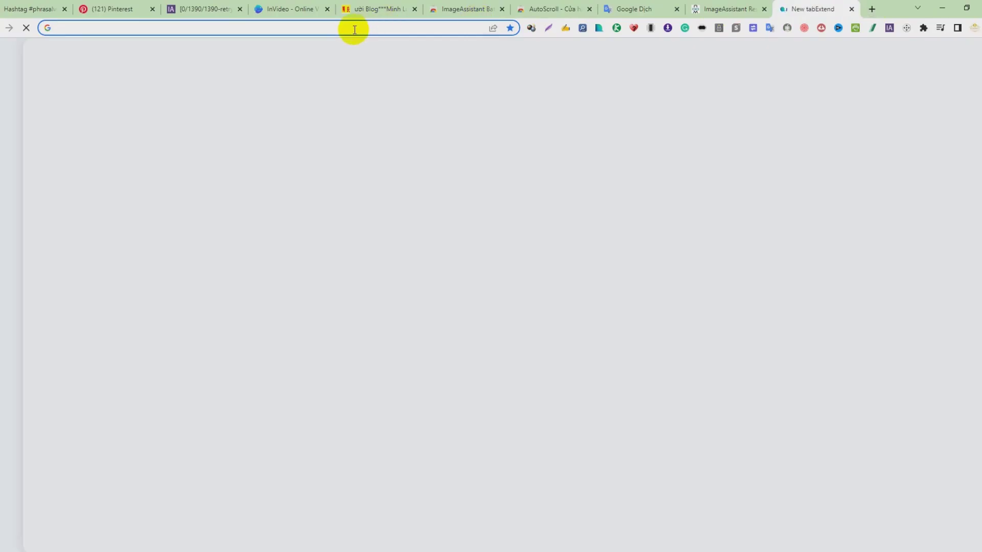
{"action": "type", "text": "invideo.design"}
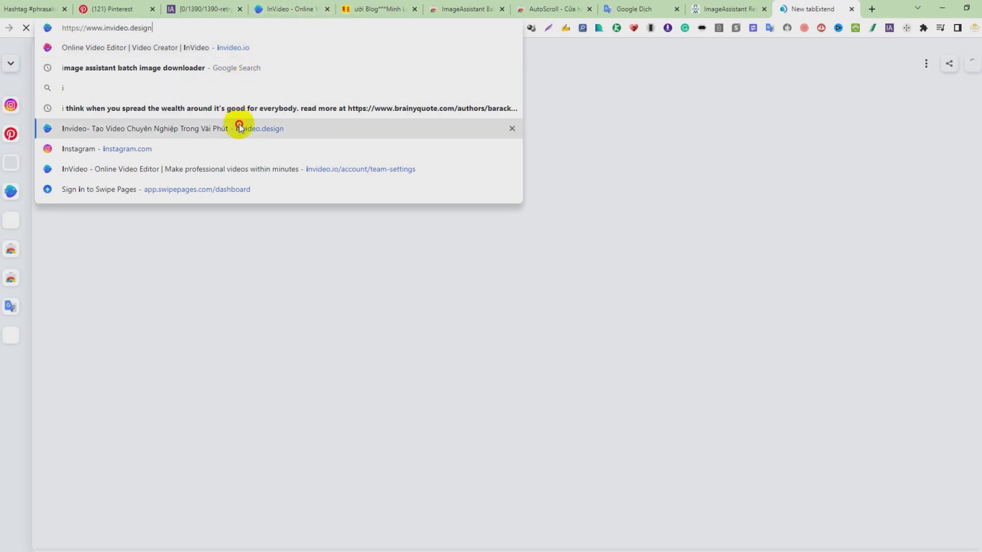
{"action": "left_click", "coordinate": [238, 126]}
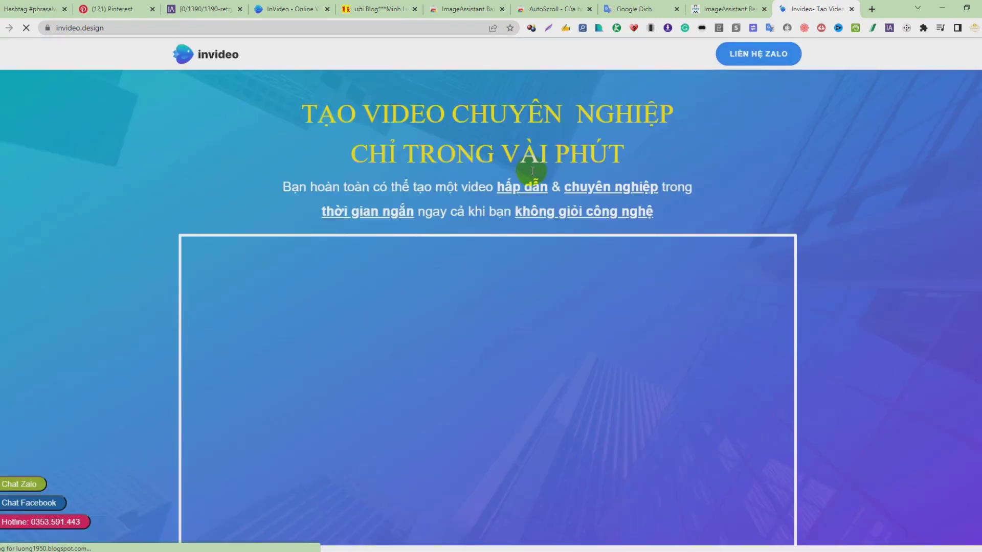
{"action": "scroll", "coordinate": [485, 209], "scroll_direction": "down", "scroll_amount": 3}
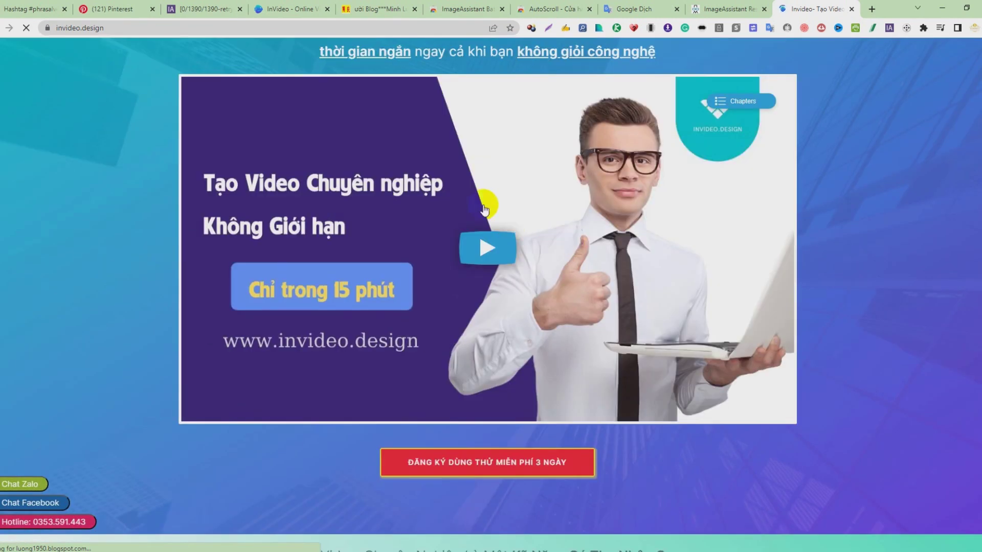
Switch to the (121)_Pinterest folder in File Explorer and look through the downloaded images
{"action": "left_click", "coordinate": [941, 8]}
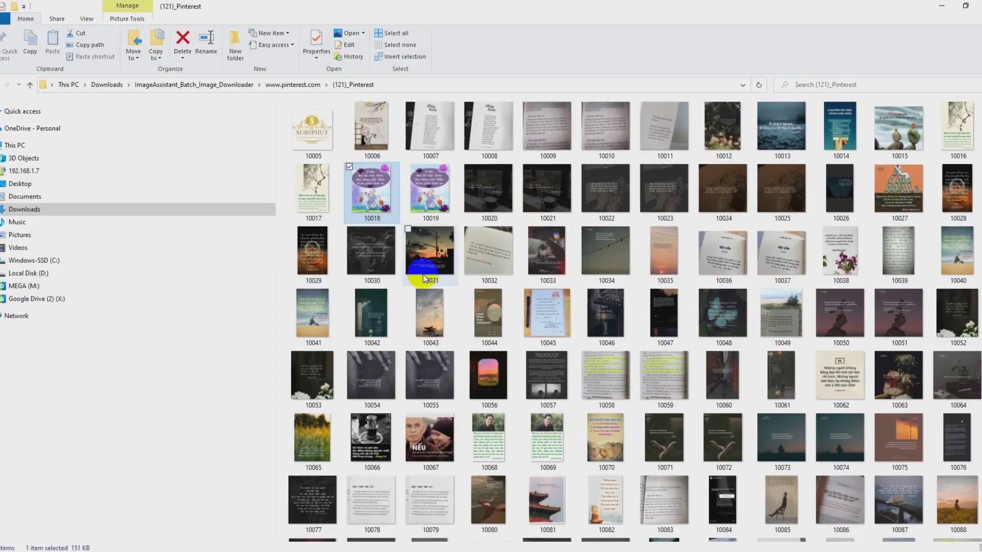
{"action": "scroll", "coordinate": [511, 220], "scroll_direction": "down", "scroll_amount": 15}
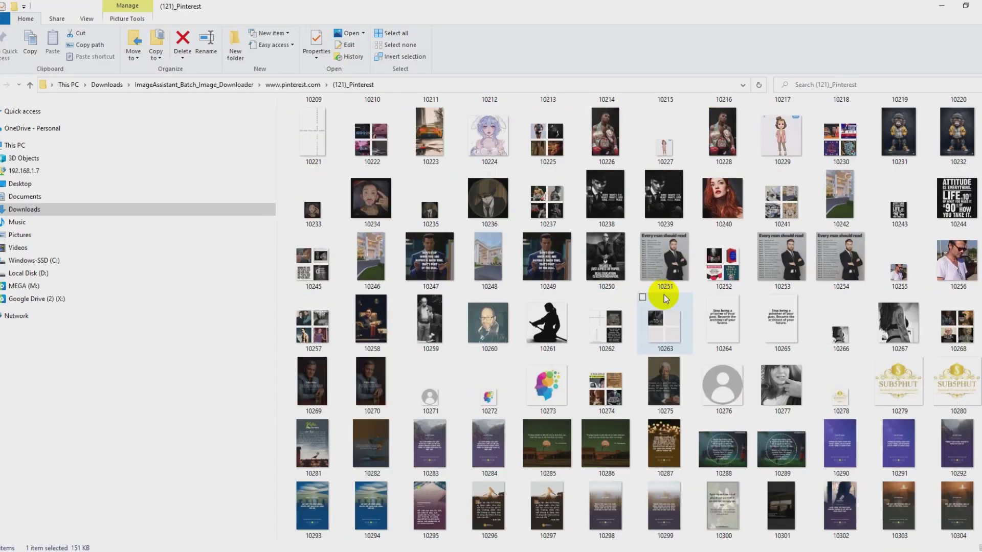
{"action": "scroll", "coordinate": [665, 298], "scroll_direction": "down", "scroll_amount": 17}
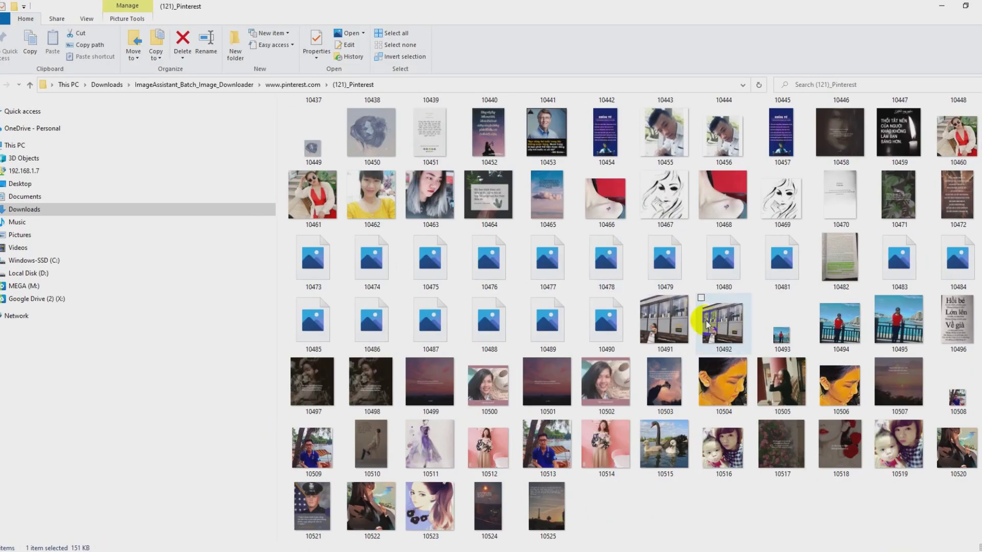
{"action": "scroll", "coordinate": [714, 283], "scroll_direction": "up", "scroll_amount": 20}
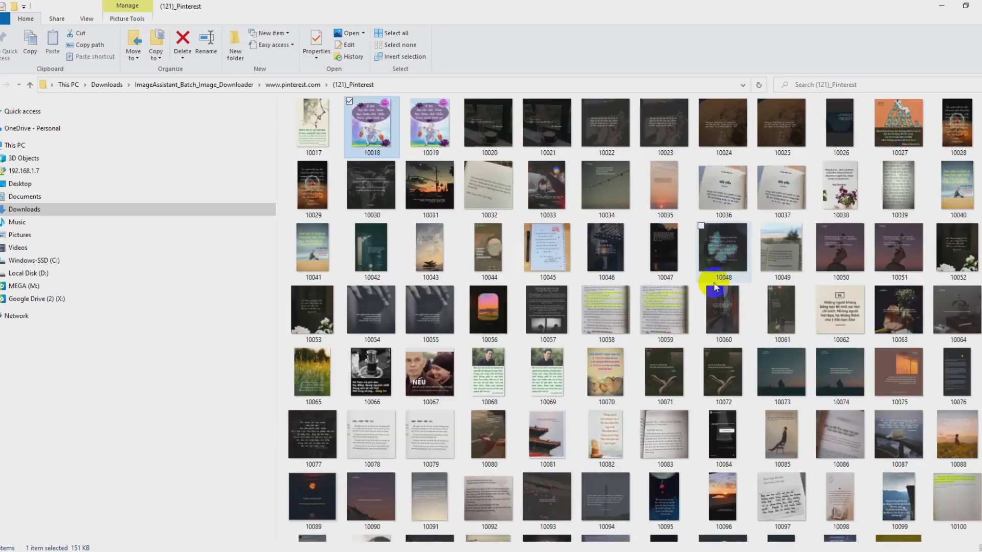
{"action": "scroll", "coordinate": [714, 284], "scroll_direction": "up", "scroll_amount": 1}
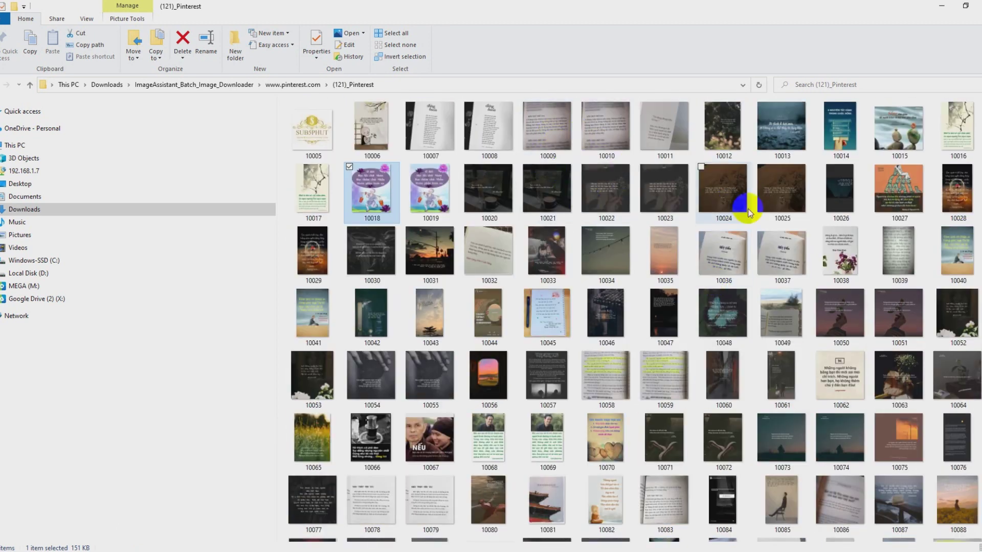